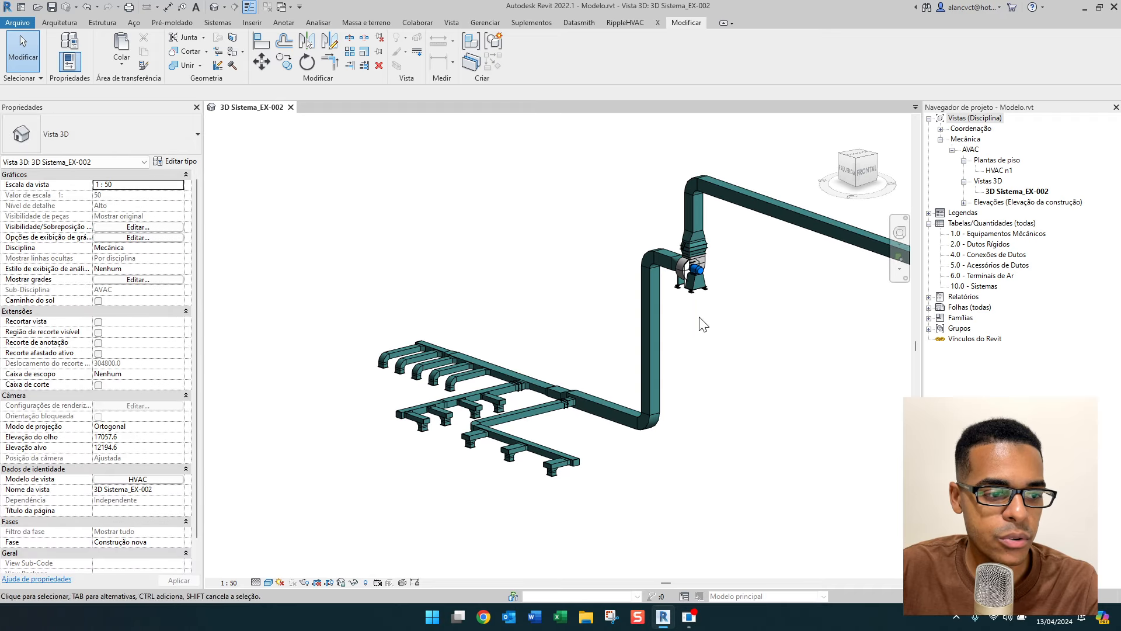
Examine the exhaust fan, its vibration isolators and the manual damper on its discharge in the 3D view.
scroll(510, 464, up, 8)
shift+middle_drag(627, 380, 640, 435)
scroll(601, 386, down, 4)
scroll(520, 257, up, 5)
scroll(570, 397, down, 8)
shift+middle_drag(575, 409, 726, 315)
scroll(671, 368, up, 8)
scroll(555, 315, down, 10)
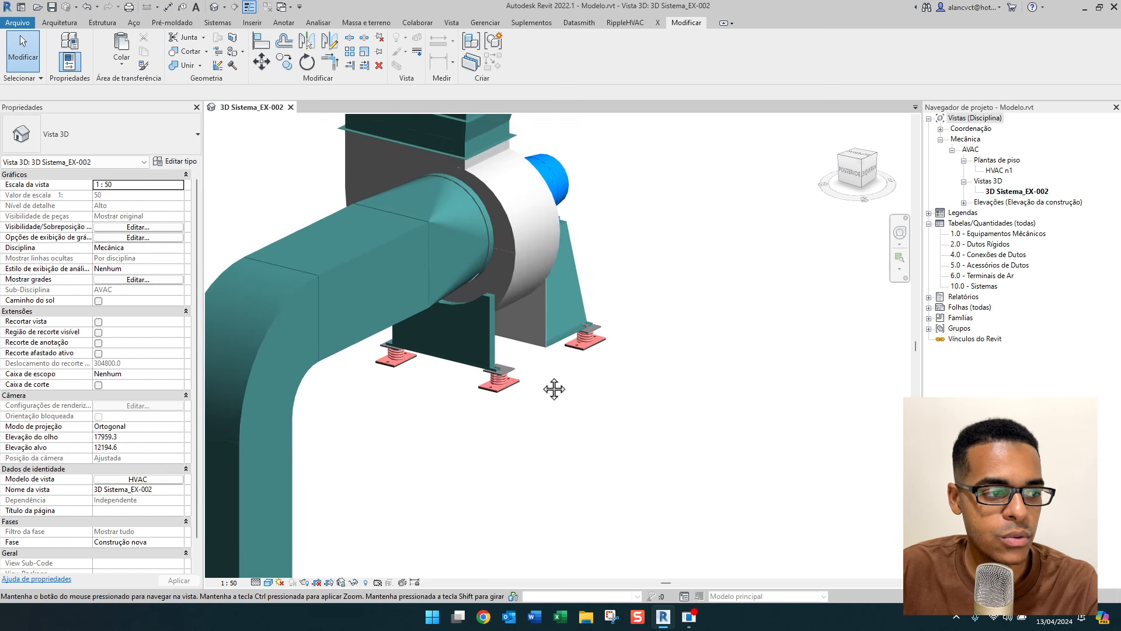
scroll(433, 452, up, 6)
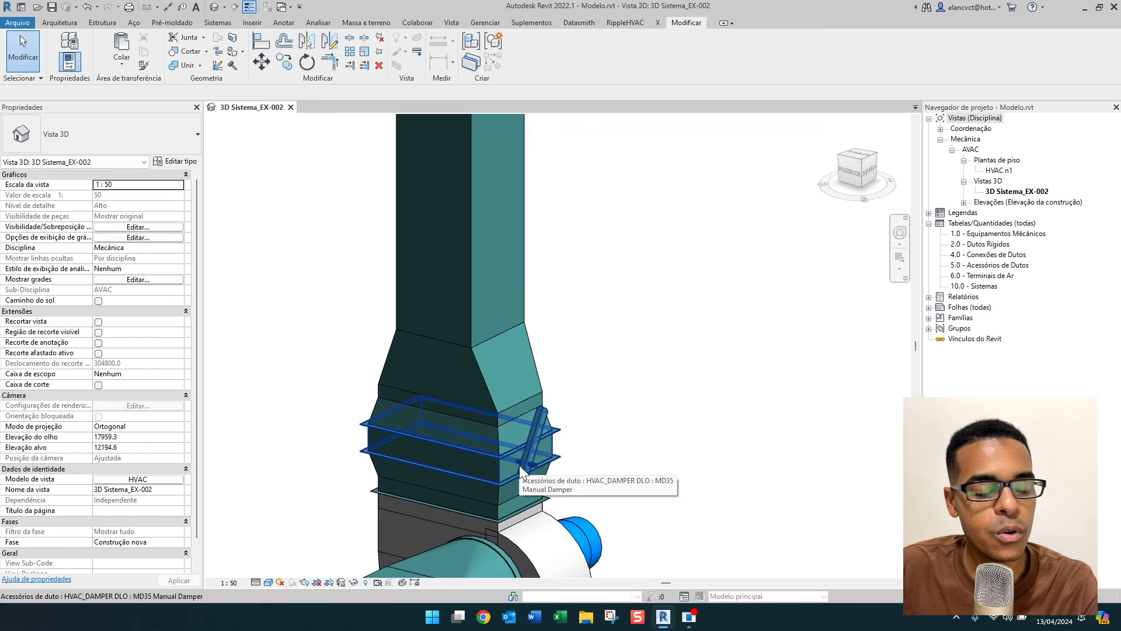
scroll(518, 464, down, 8)
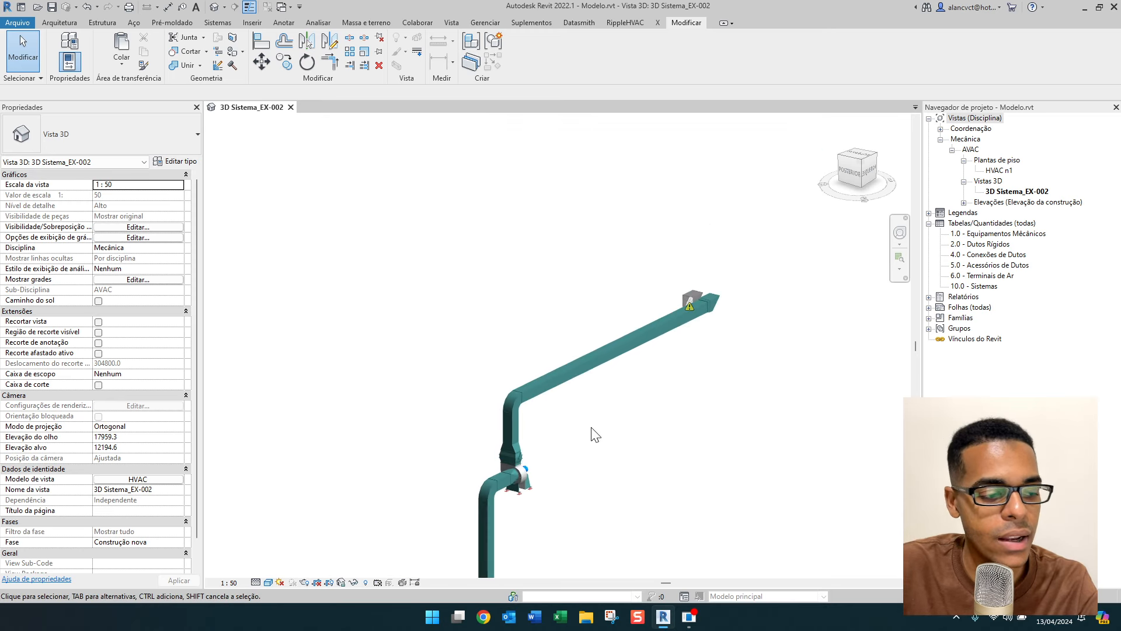
Examine the rectangular exhaust terminal and its screened face at the end of the discharge duct.
scroll(724, 301, up, 3)
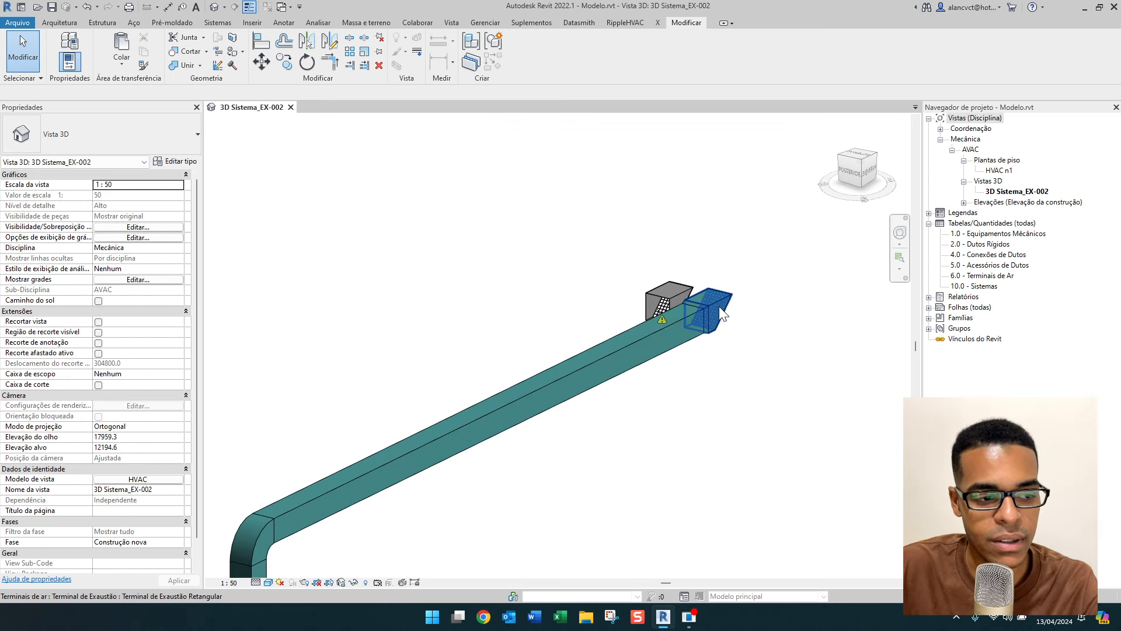
scroll(724, 316, up, 3)
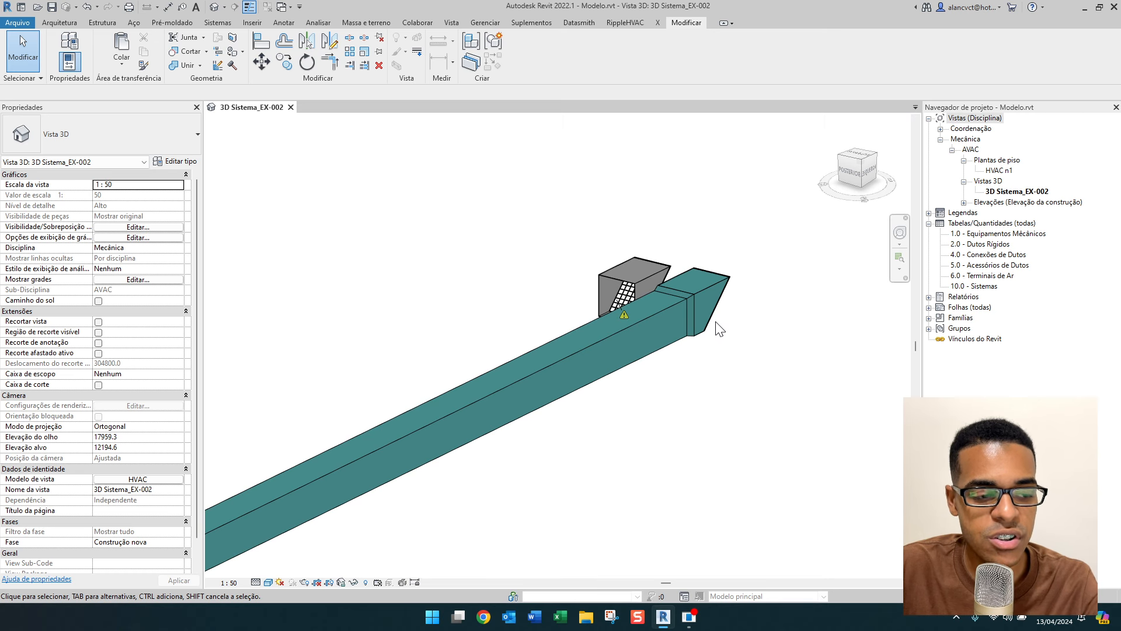
scroll(716, 324, down, 3)
click(710, 322)
scroll(710, 320, up, 5)
shift+middle_drag(769, 354, 572, 289)
click(592, 366)
scroll(591, 367, down, 2)
shift+middle_drag(654, 356, 552, 310)
scroll(668, 317, up, 2)
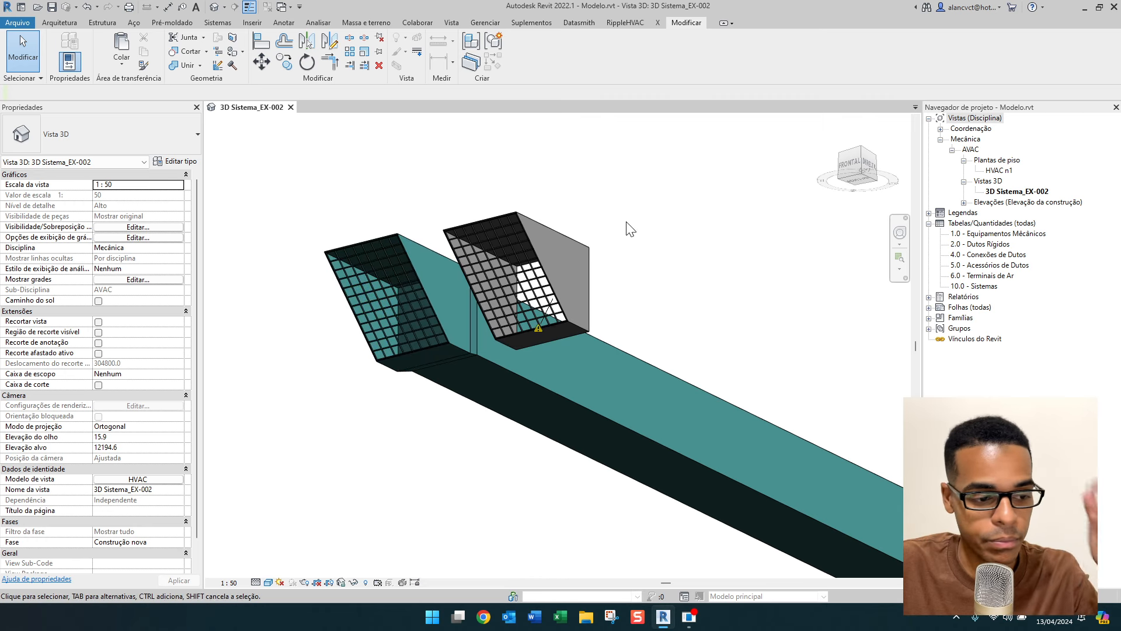
scroll(694, 255, down, 6)
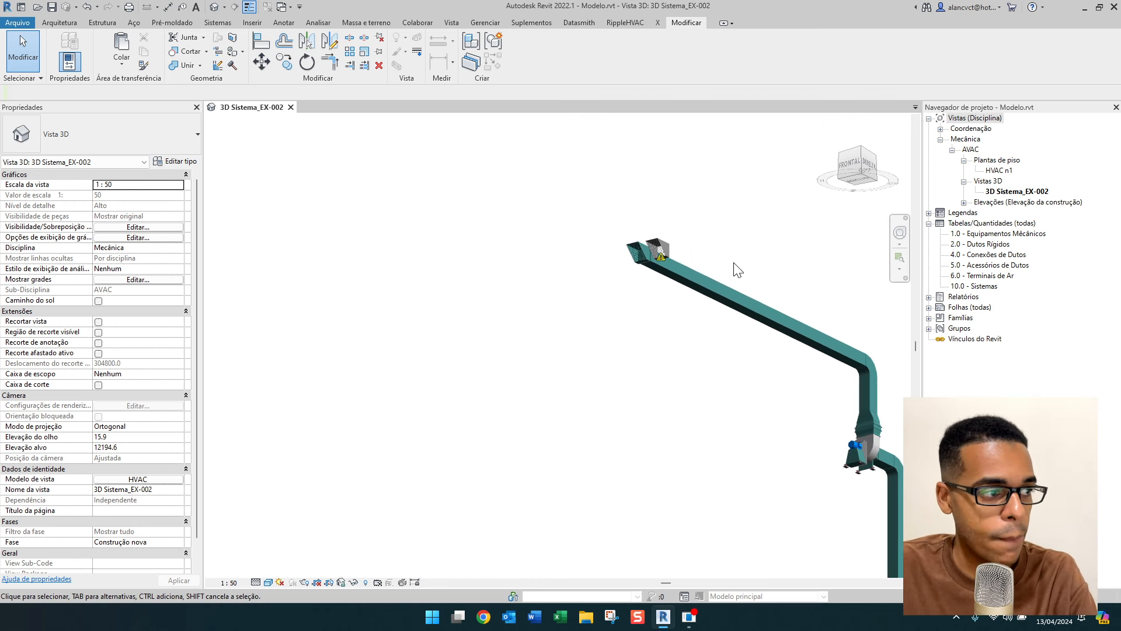
shift+middle_drag(734, 268, 749, 338)
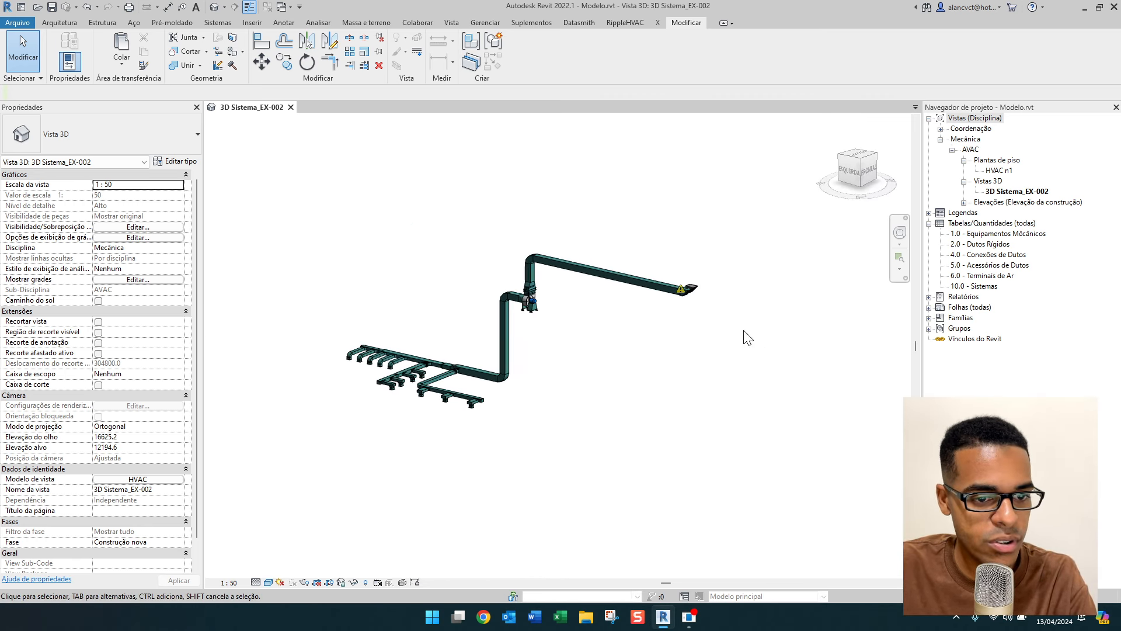
Open the 10.0 - Sistemas schedule and tile it side by side with the 3D Sistema_EX-002 view.
click(985, 286)
double_click(985, 287)
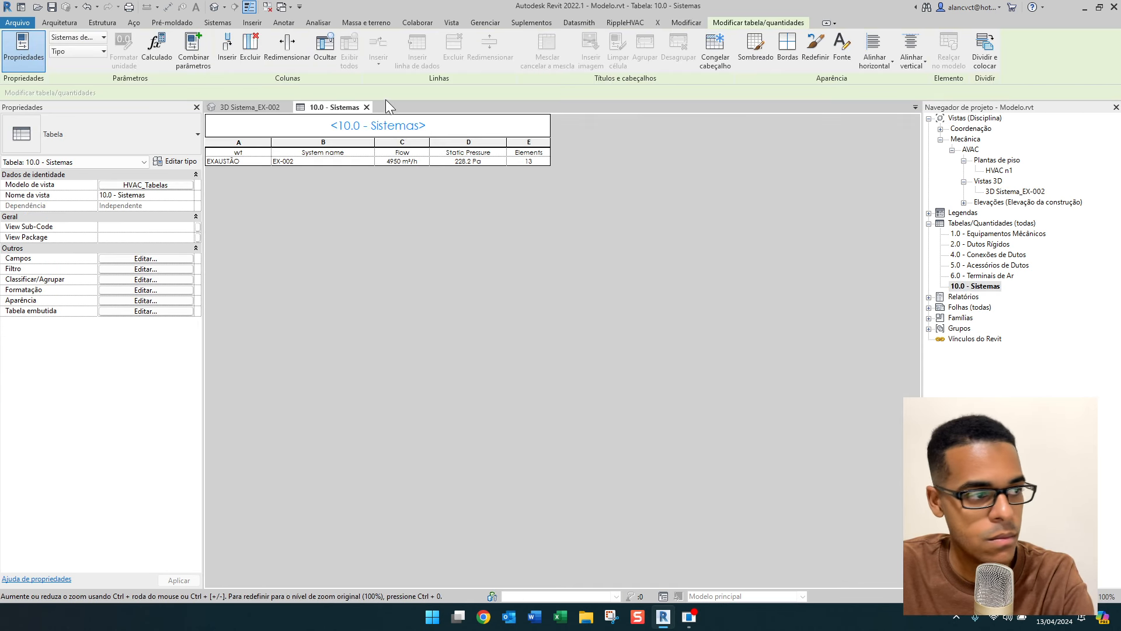
click(236, 108)
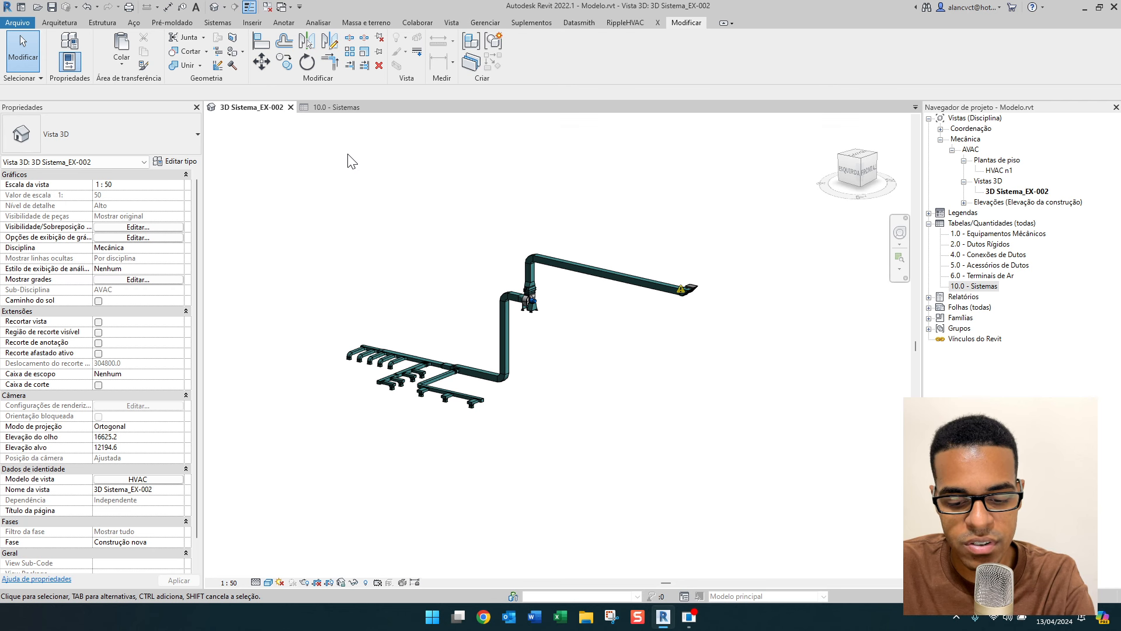
key(w)
key(t)
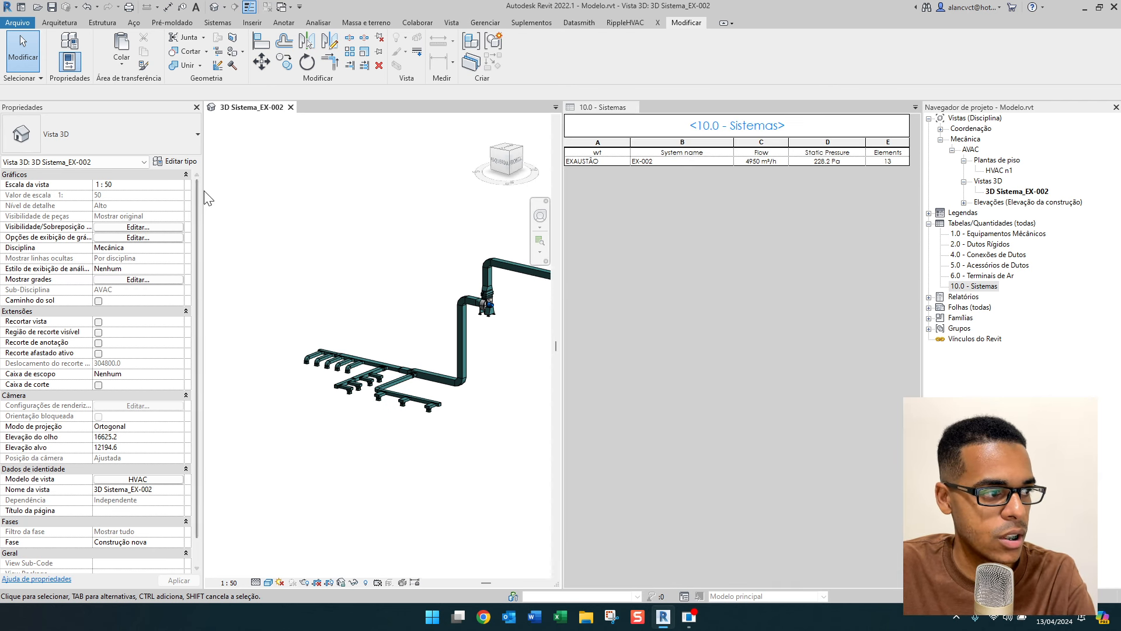
Resize the properties, project browser and tiled views to show all schedule columns, and frame the duct system in the 3D view.
drag(201, 190, 166, 190)
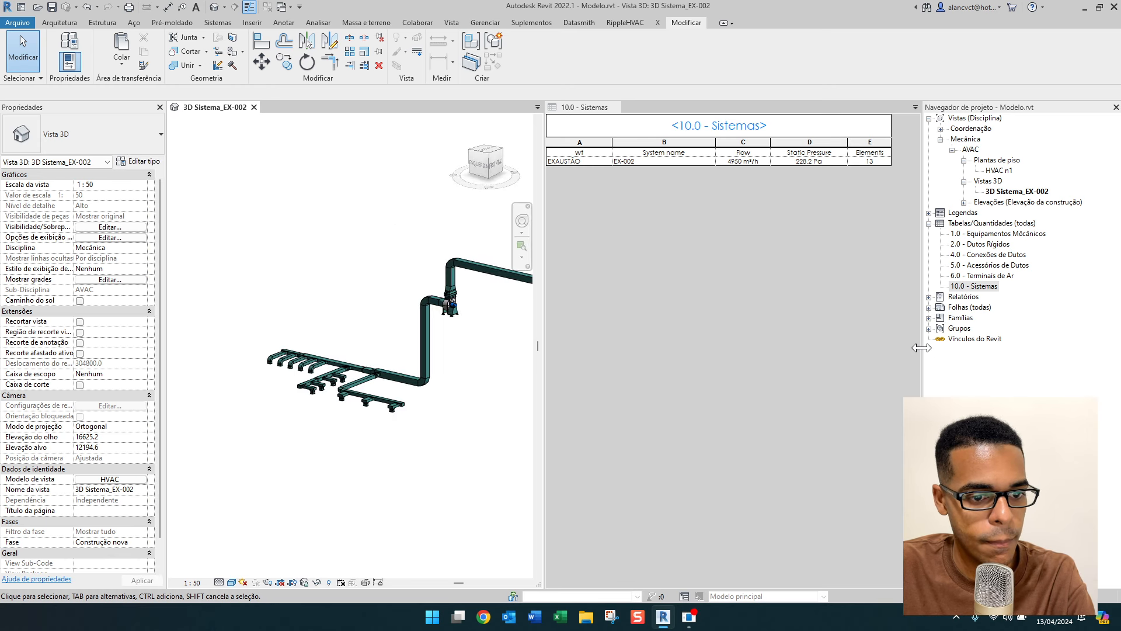
drag(922, 351, 966, 350)
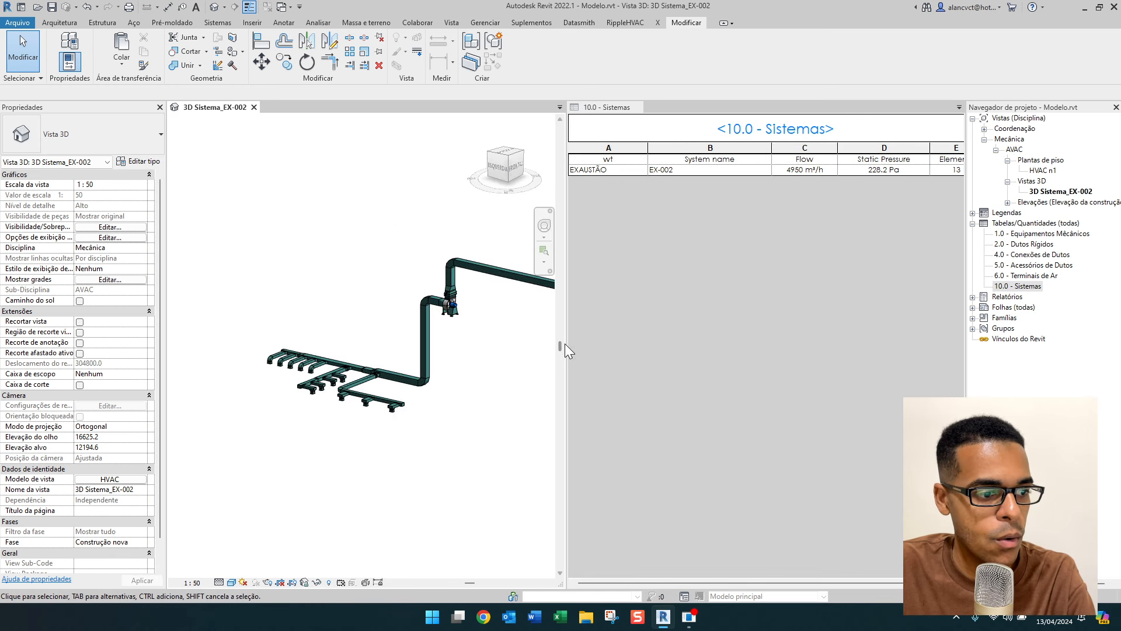
drag(563, 344, 505, 345)
scroll(376, 294, down, 1)
middle_drag(408, 303, 328, 303)
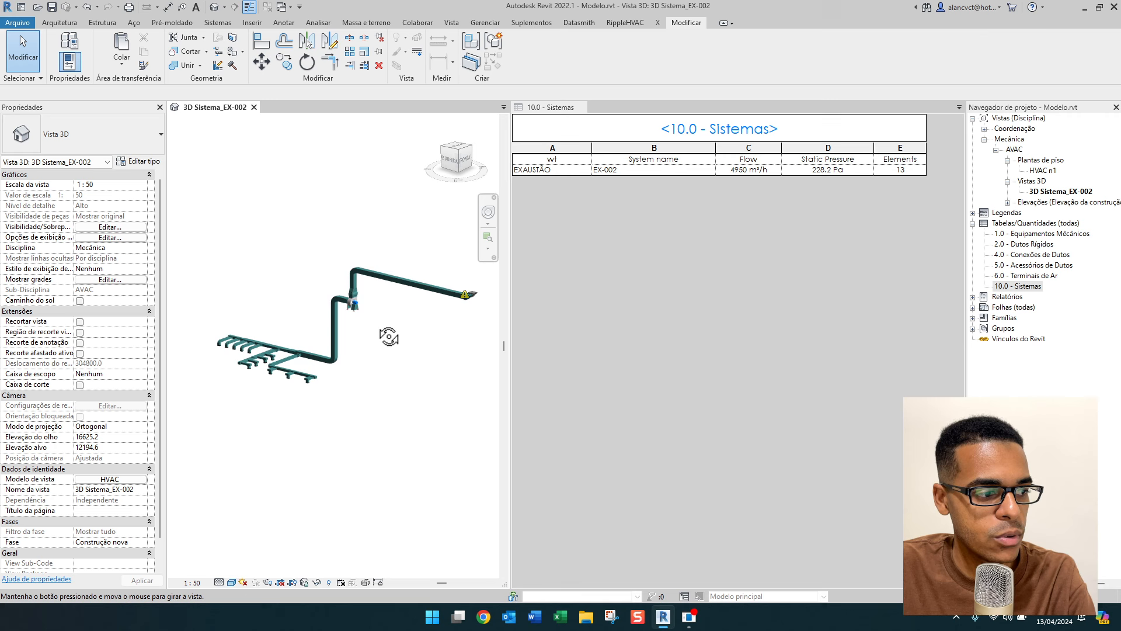
shift+middle_drag(387, 335, 341, 277)
scroll(393, 303, up, 2)
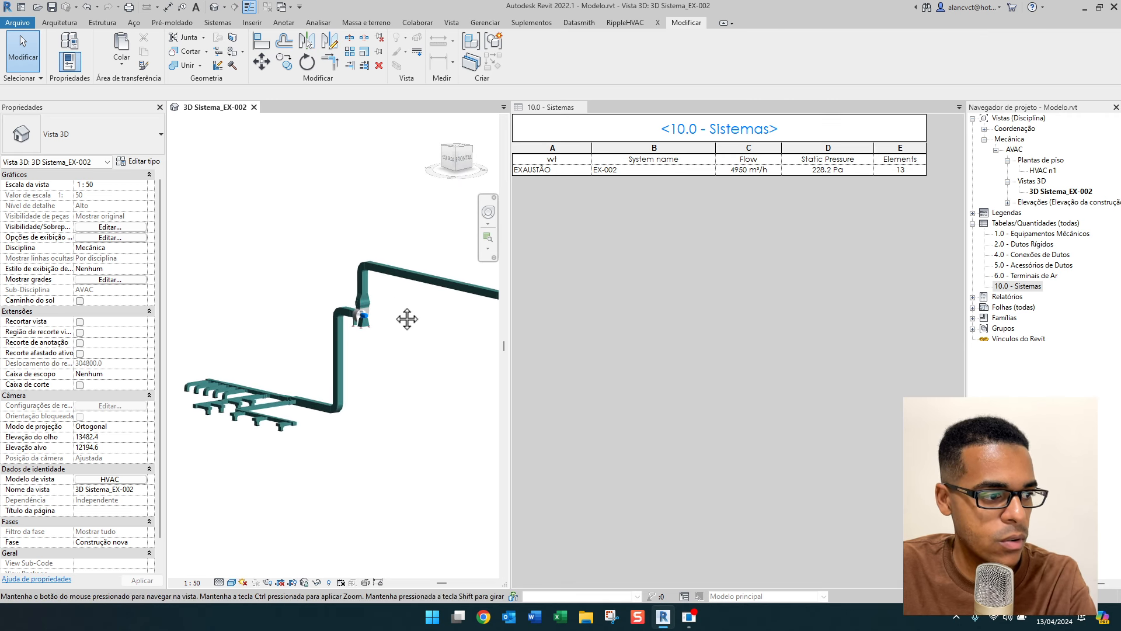
middle_drag(406, 318, 377, 290)
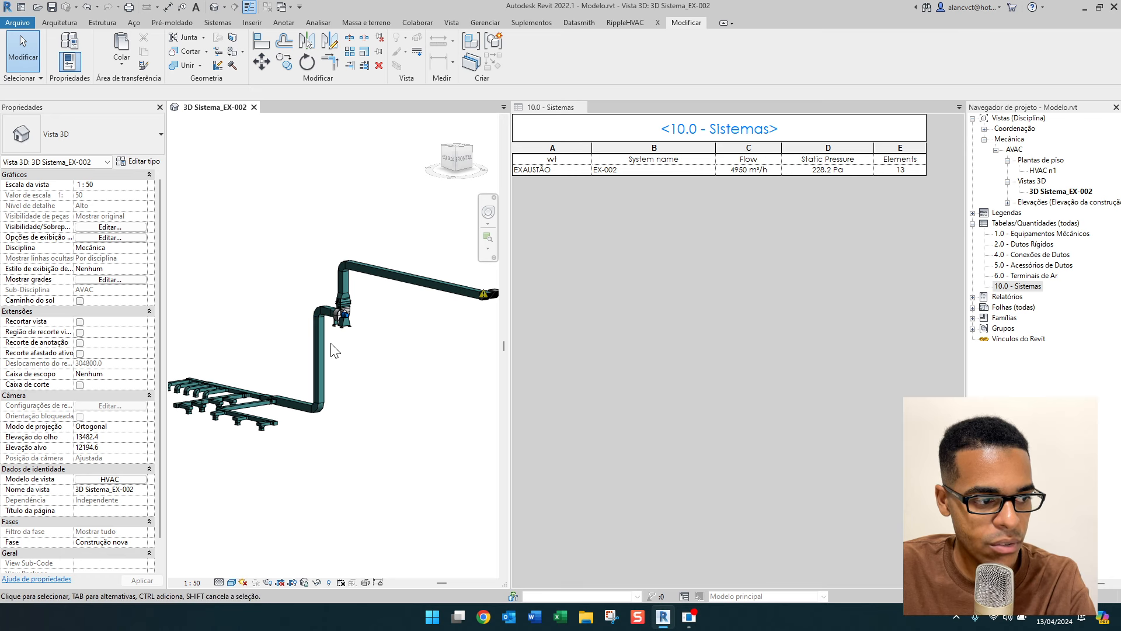
Select the entire EX-002 duct system to compare its properties with the schedule, and clear the selection.
key(Tab)
key(Tab)
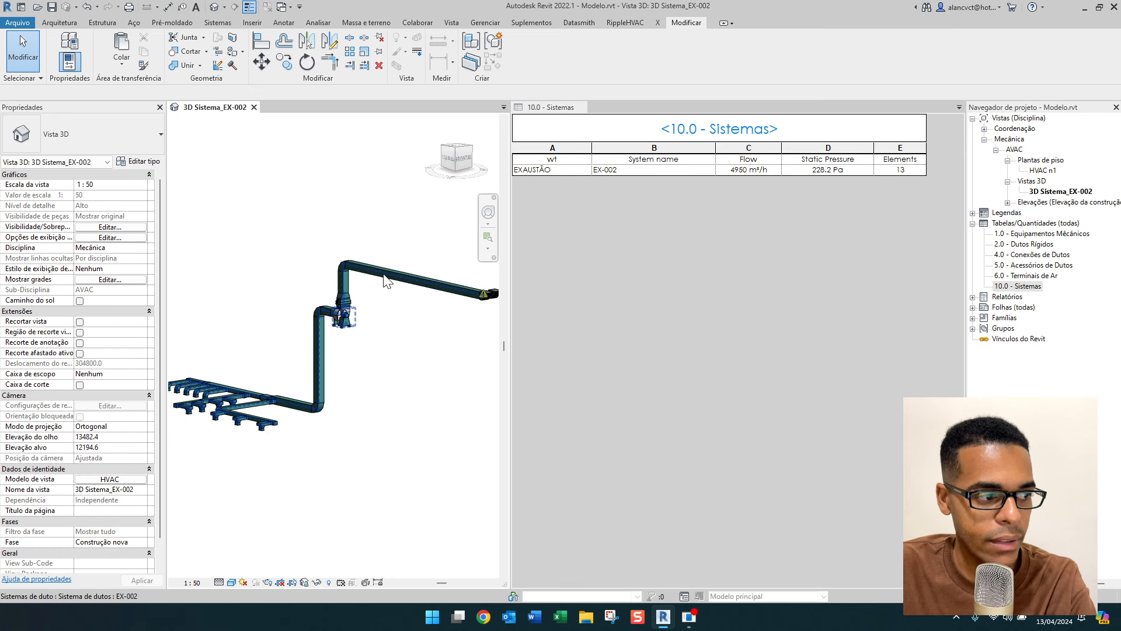
click(385, 280)
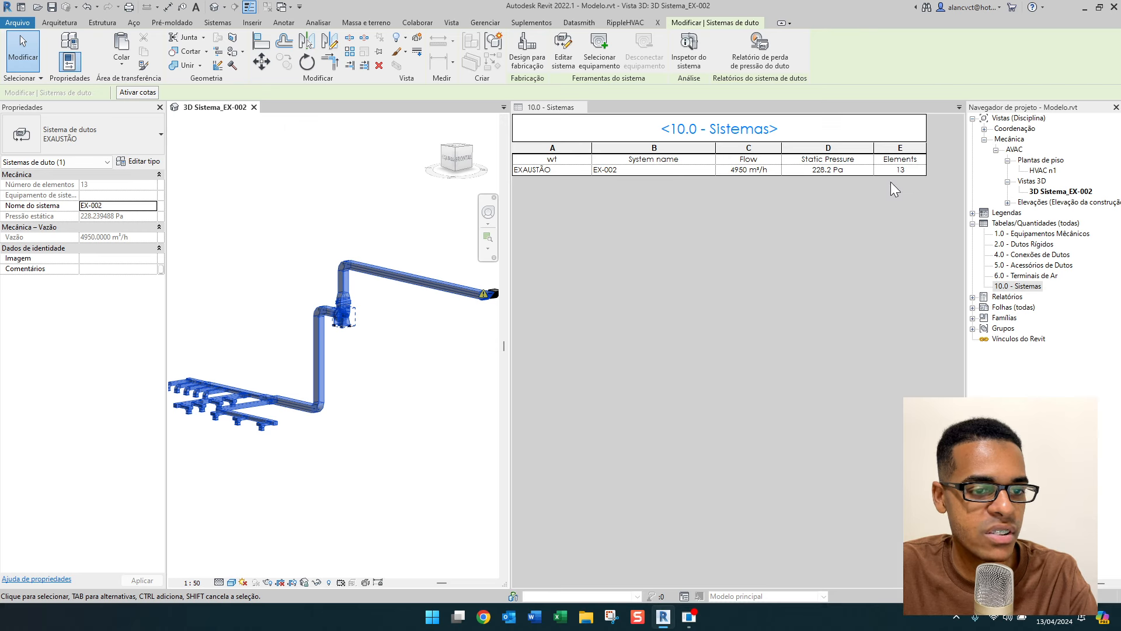
scroll(423, 278, down, 1)
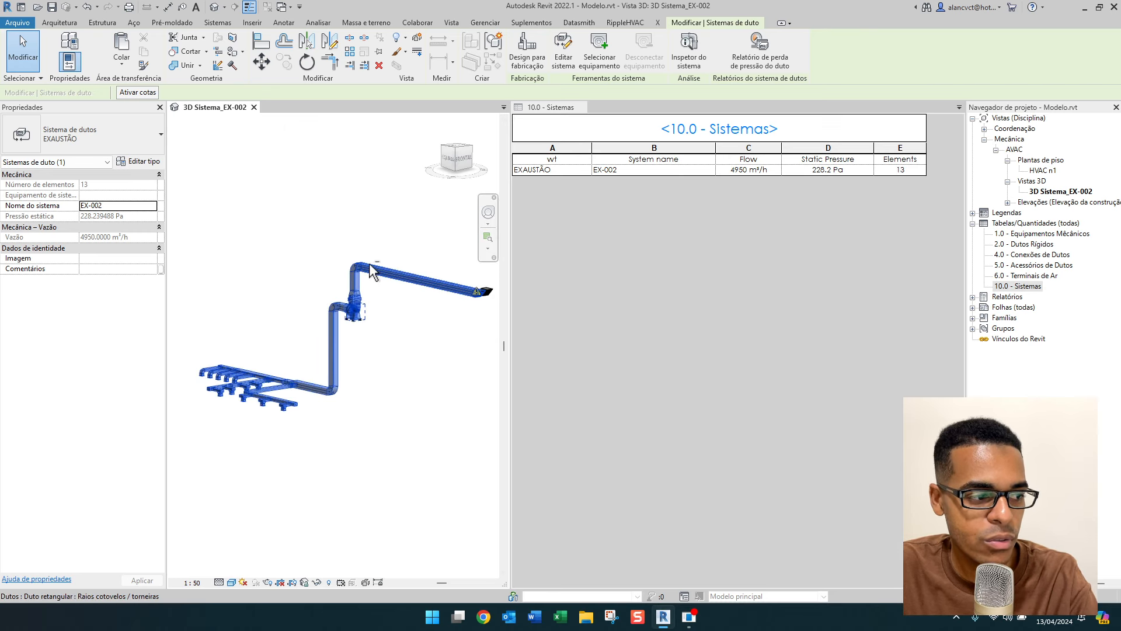
shift+middle_drag(370, 269, 377, 327)
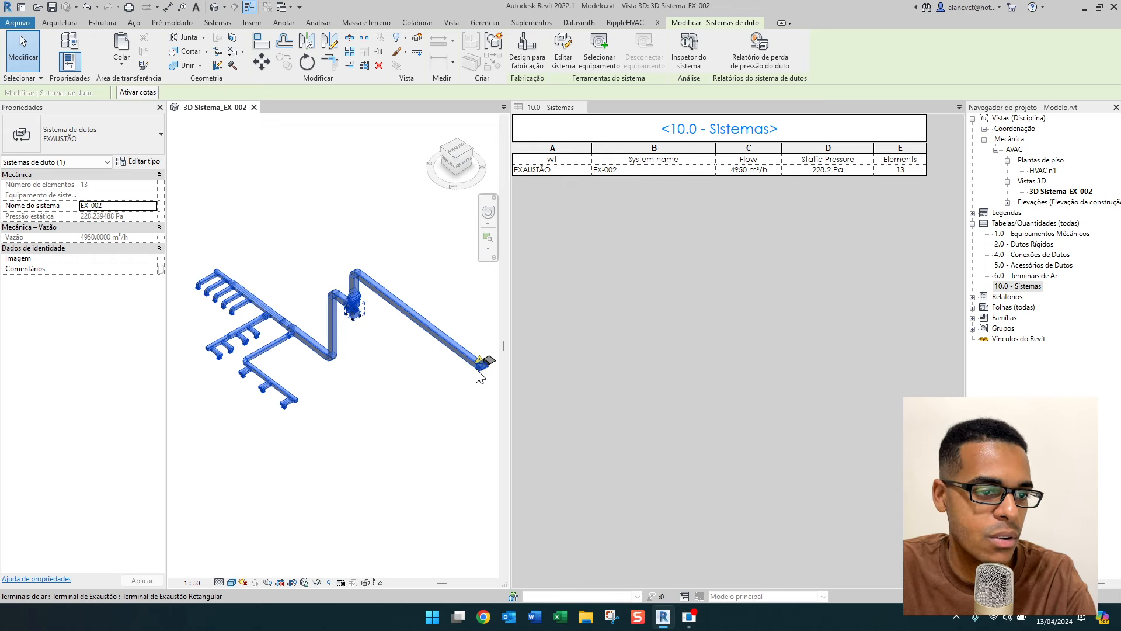
click(356, 202)
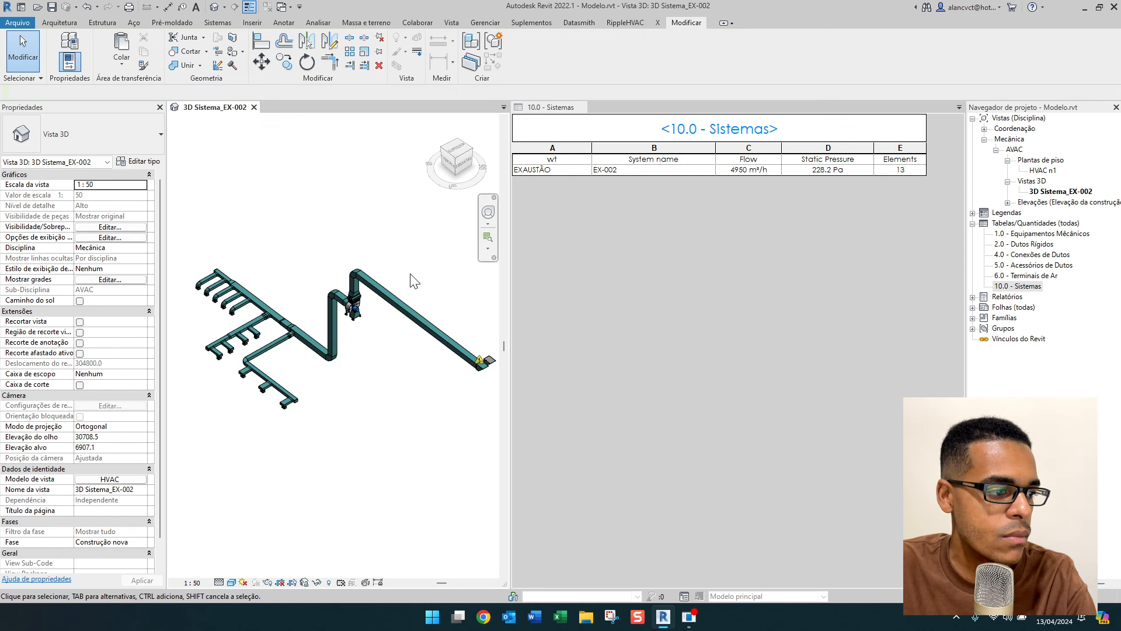
Examine the EX-002 discharge duct, end terminal, fan and suction branches in the 3D view.
middle_drag(436, 304, 384, 274)
scroll(385, 274, up, 2)
scroll(385, 274, down, 2)
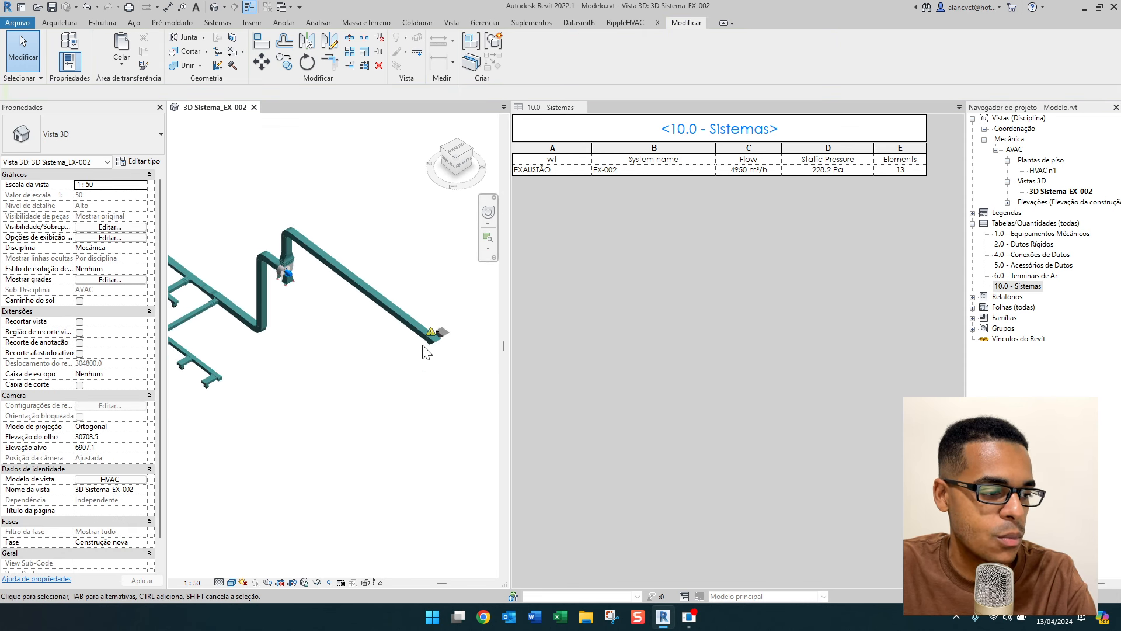
scroll(426, 346, up, 4)
scroll(450, 345, down, 4)
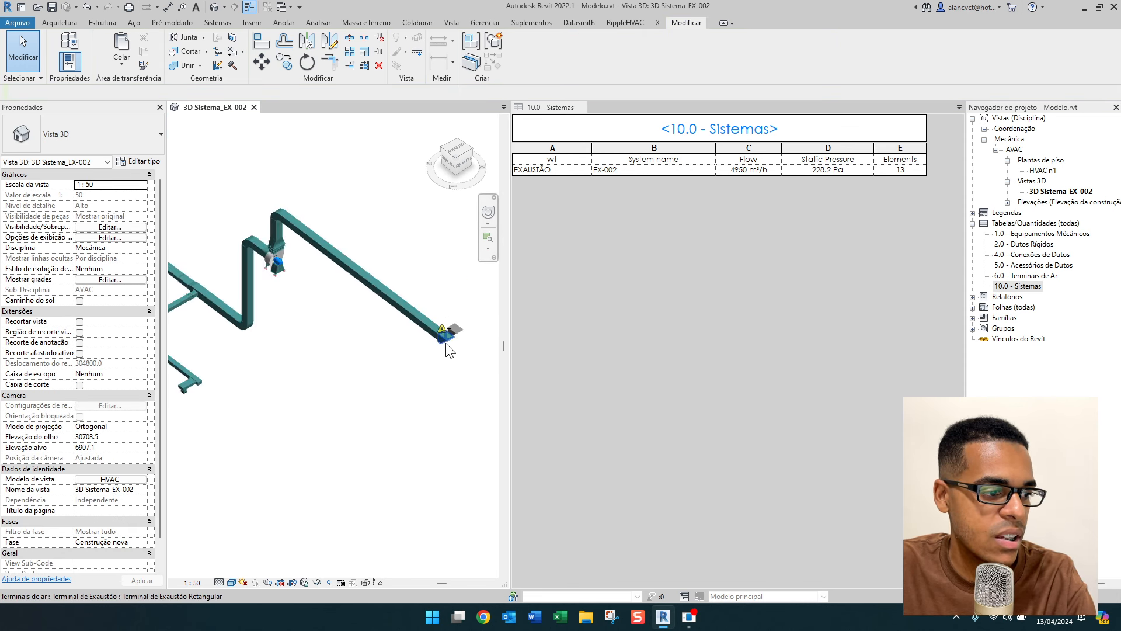
scroll(313, 239, up, 4)
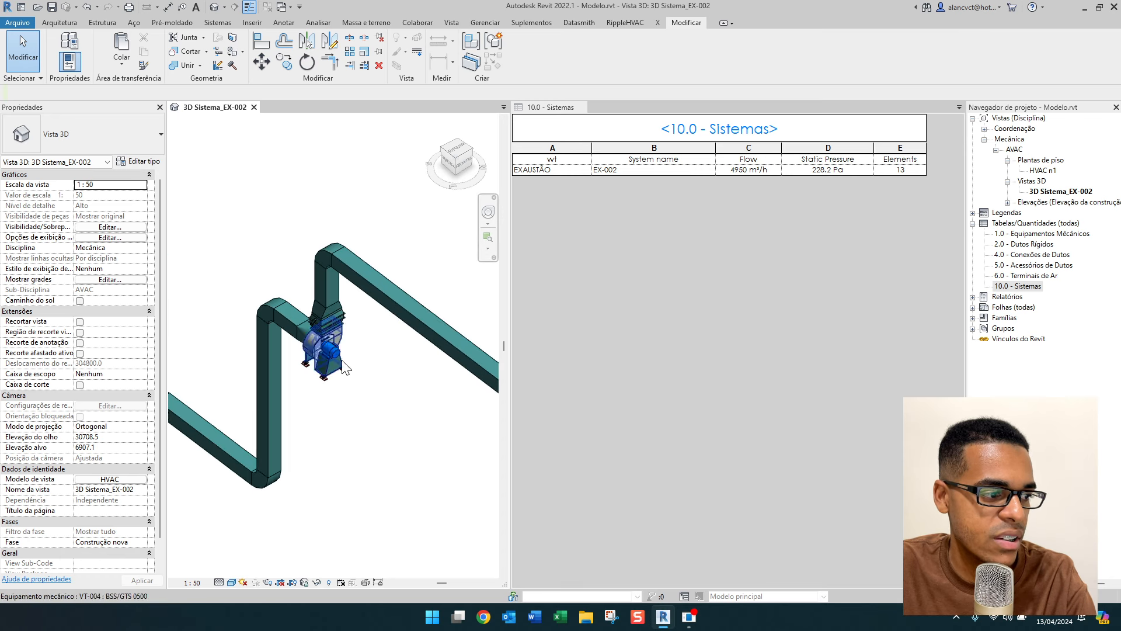
middle_drag(246, 313, 359, 269)
scroll(357, 274, down, 3)
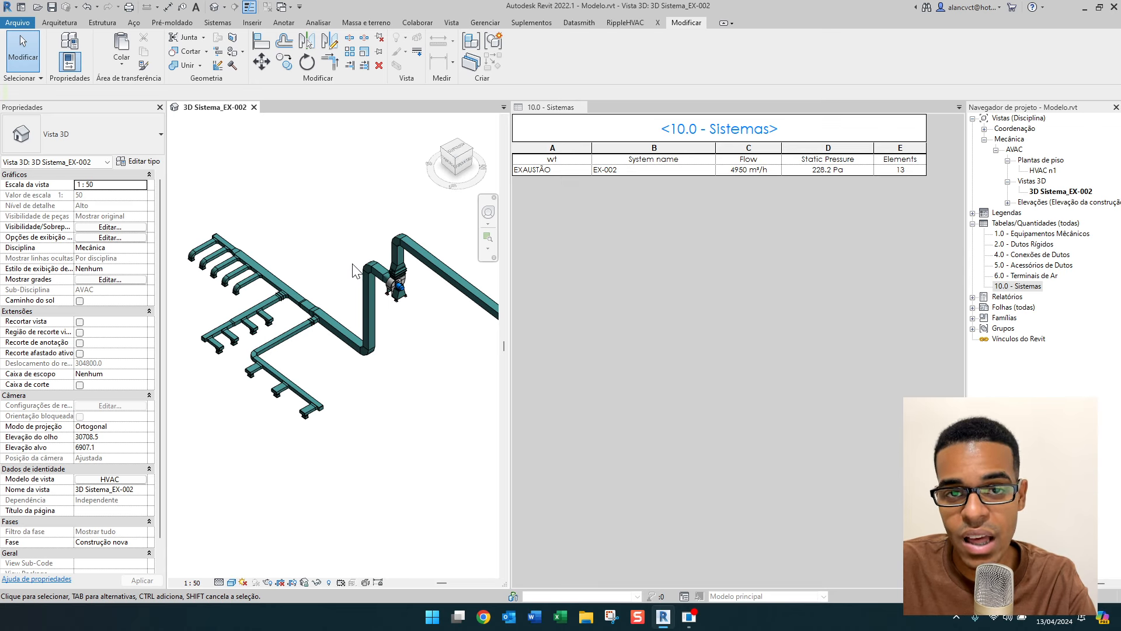
Inspect the properties of the MD35 manual dampers on the two branch ducts, one after the other.
scroll(316, 339, up, 2)
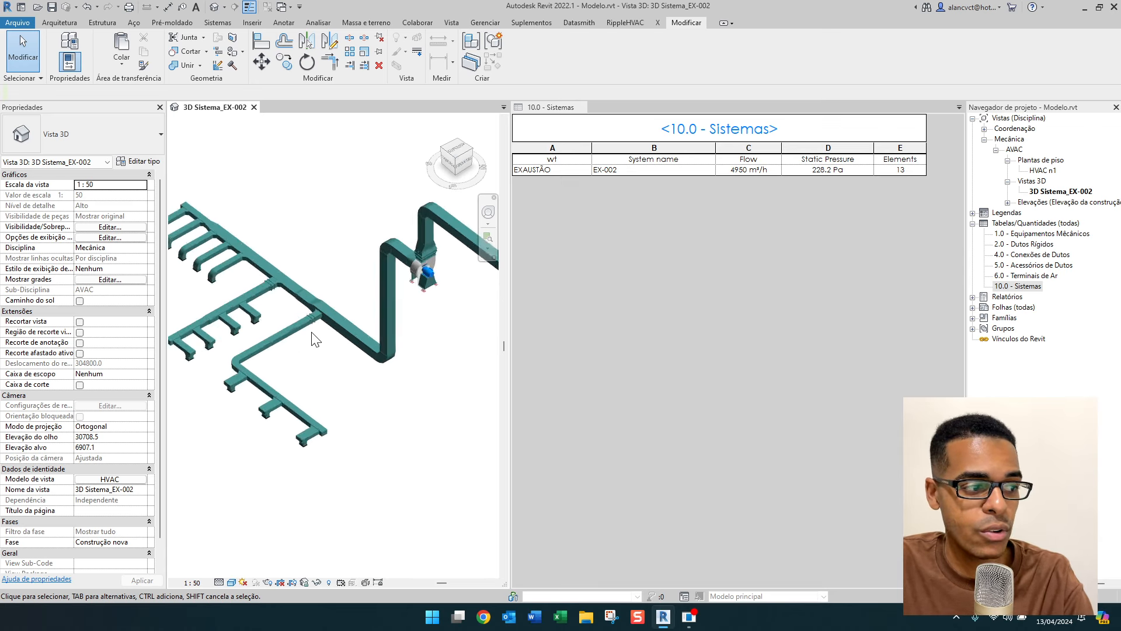
scroll(316, 339, up, 5)
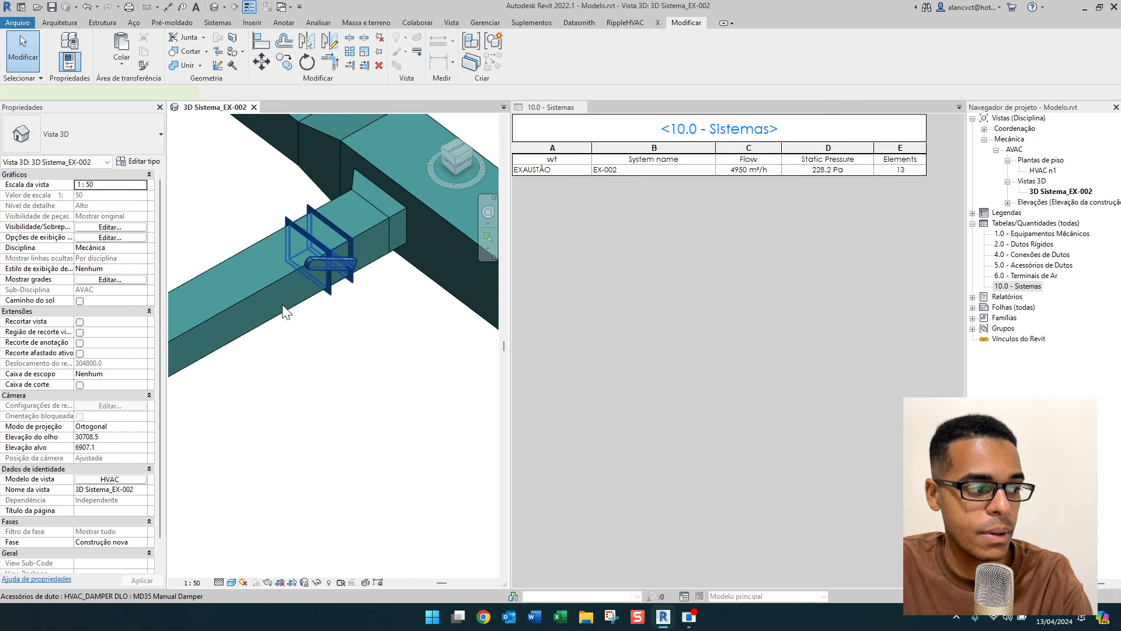
click(283, 306)
middle_drag(286, 404, 331, 442)
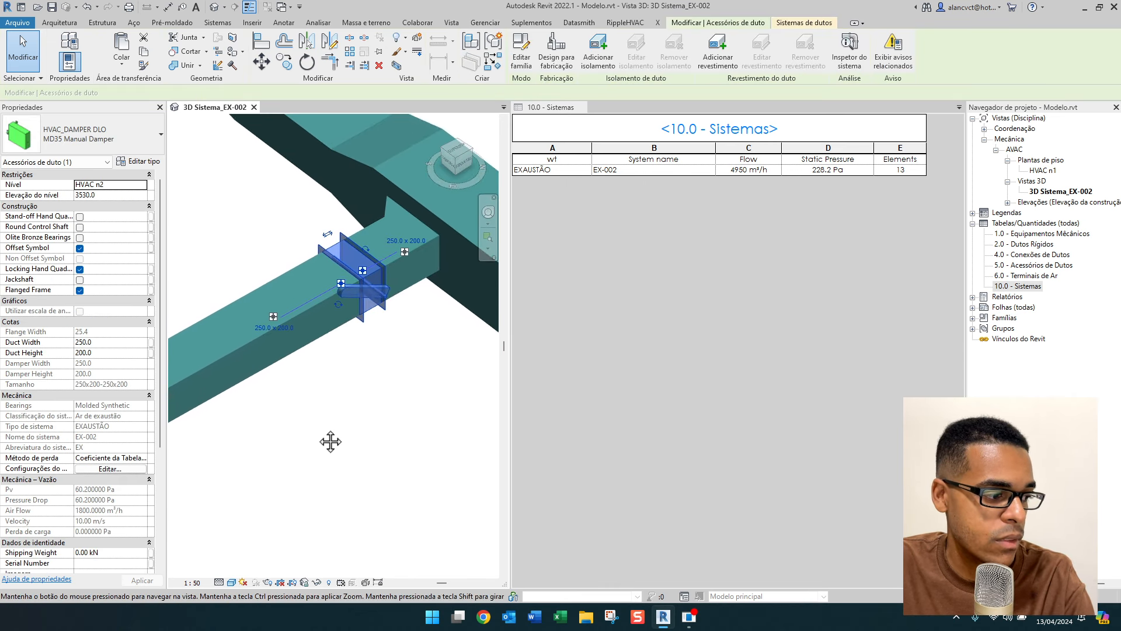
scroll(327, 351, down, 3)
scroll(322, 306, up, 5)
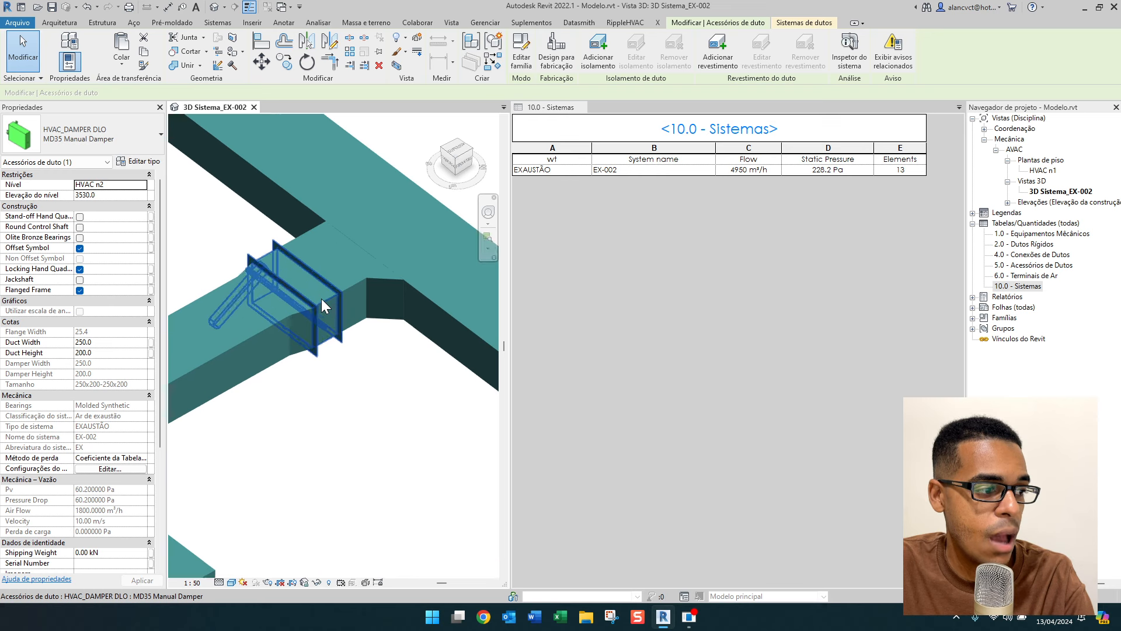
key(ctrl+z)
scroll(232, 382, down, 5)
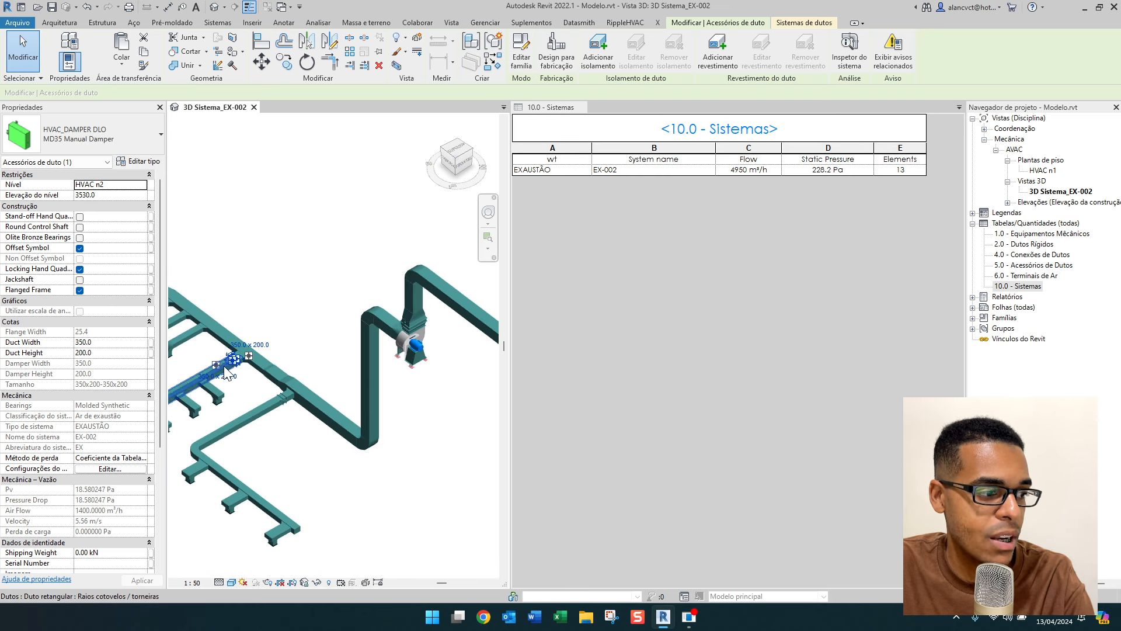
key(Escape)
Inspect the airflow properties of the rectangular exhaust terminal at the end of the discharge duct.
scroll(447, 428, up, 6)
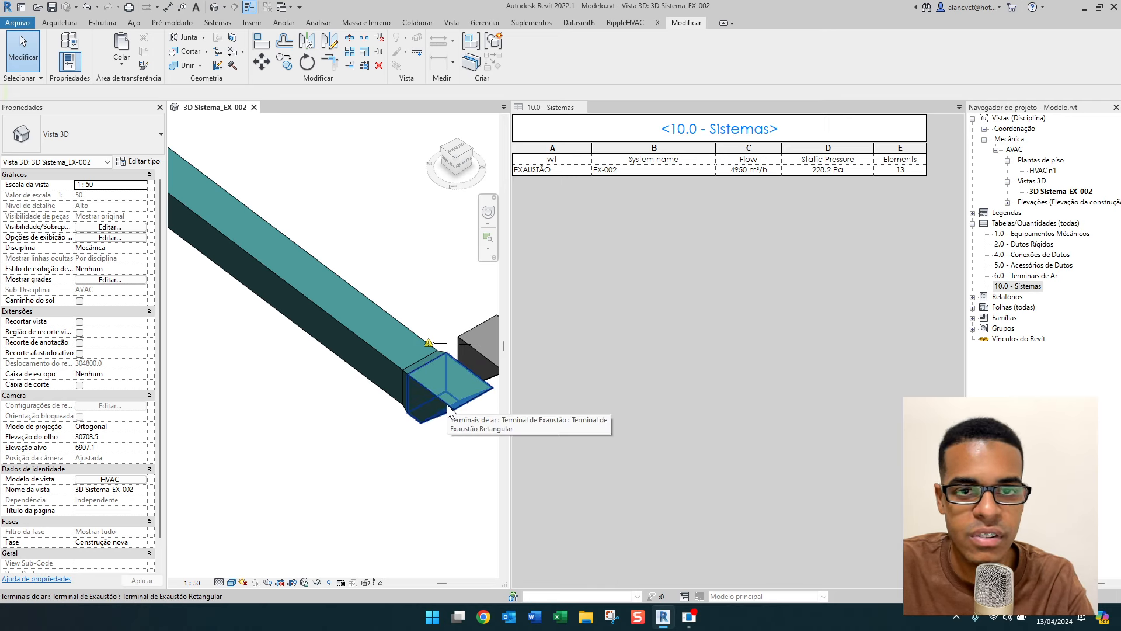
shift+middle_drag(448, 457, 194, 418)
click(422, 330)
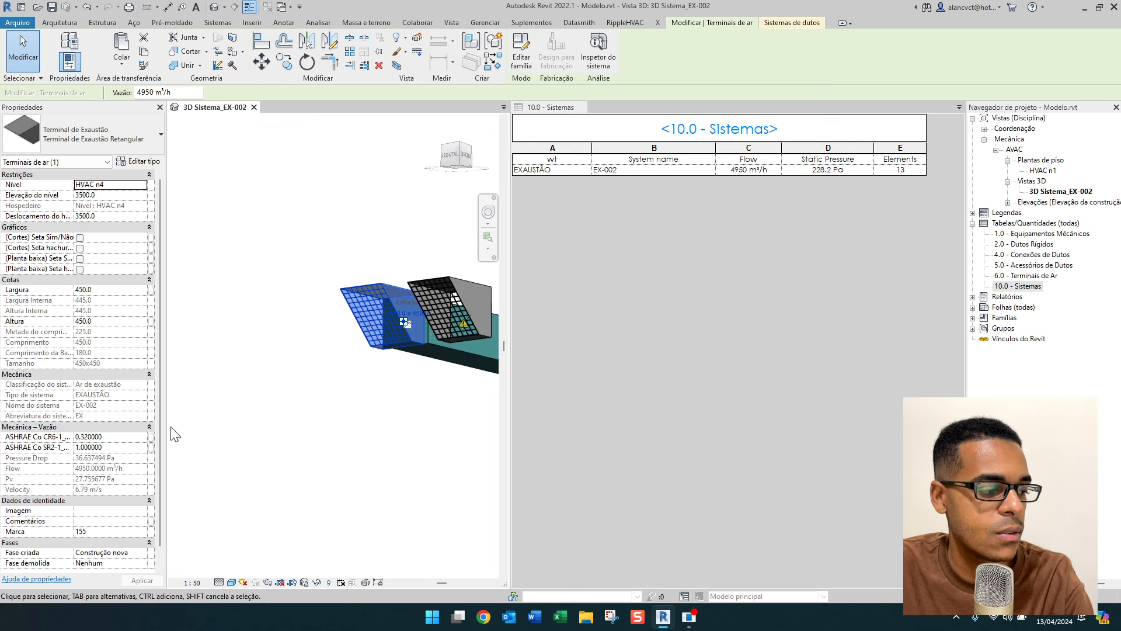
click(360, 393)
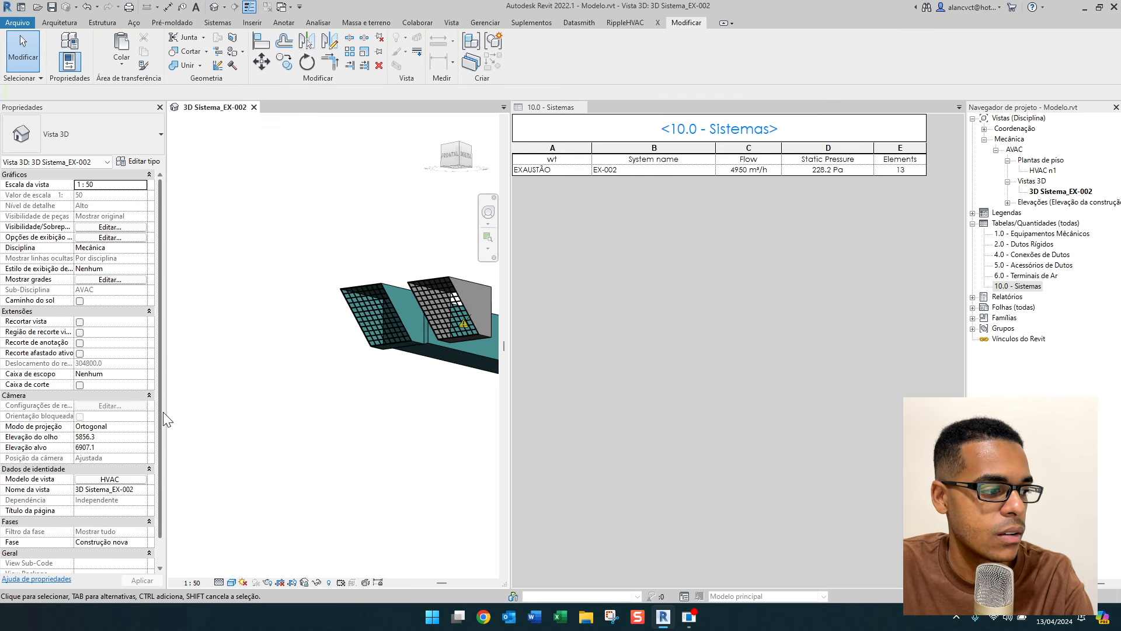
Widen the properties palette to fit the full parameter names and reselect the rectangular exhaust terminal.
drag(163, 412, 265, 425)
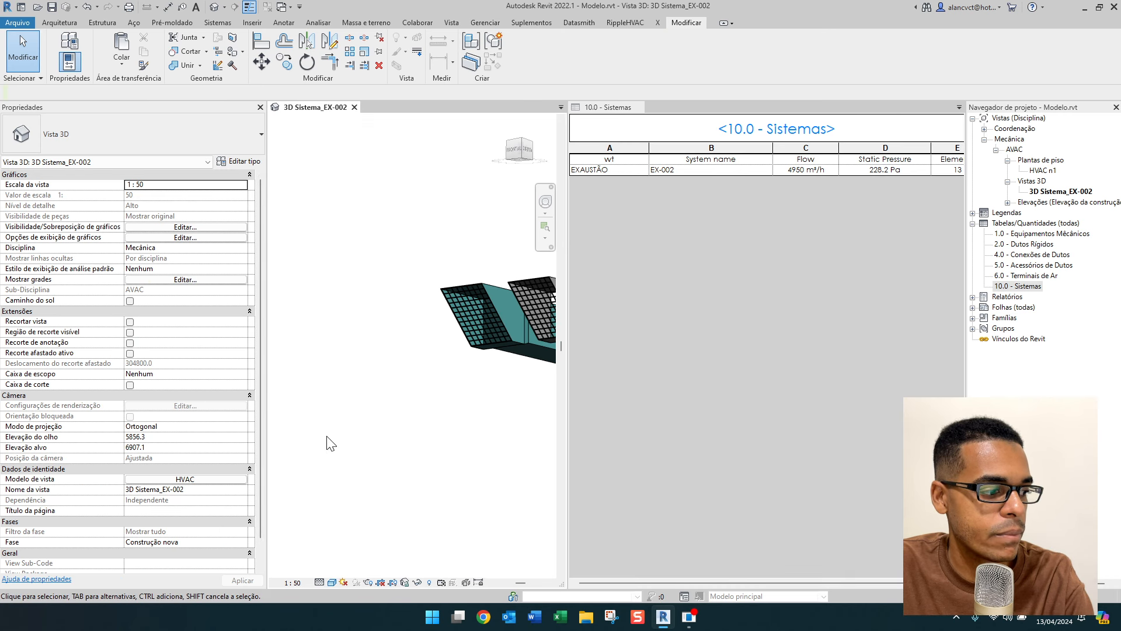
middle_drag(488, 463, 421, 424)
scroll(387, 292, up, 1)
click(421, 293)
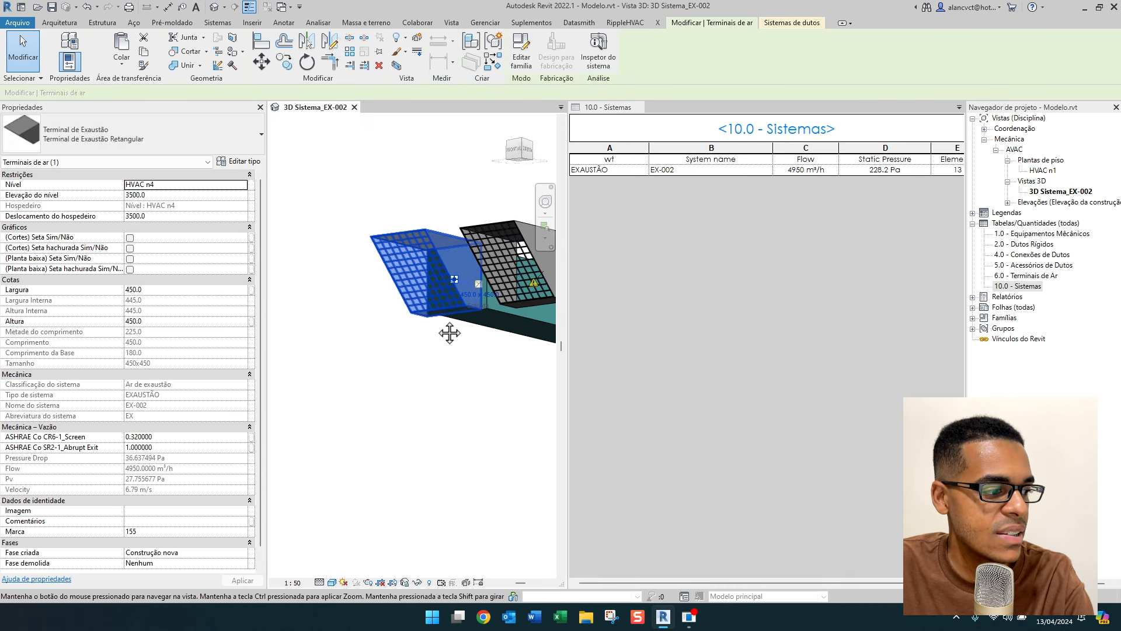
Review the type properties of the rectangular exhaust terminal, including its description and manufacturer fields.
middle_drag(446, 331, 409, 345)
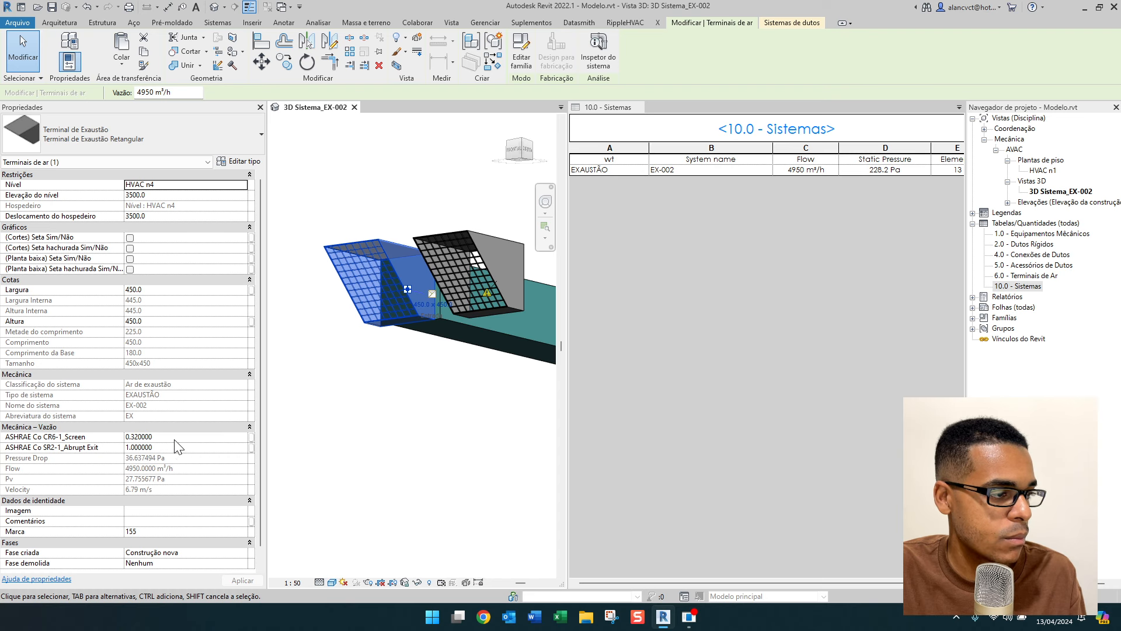
click(243, 162)
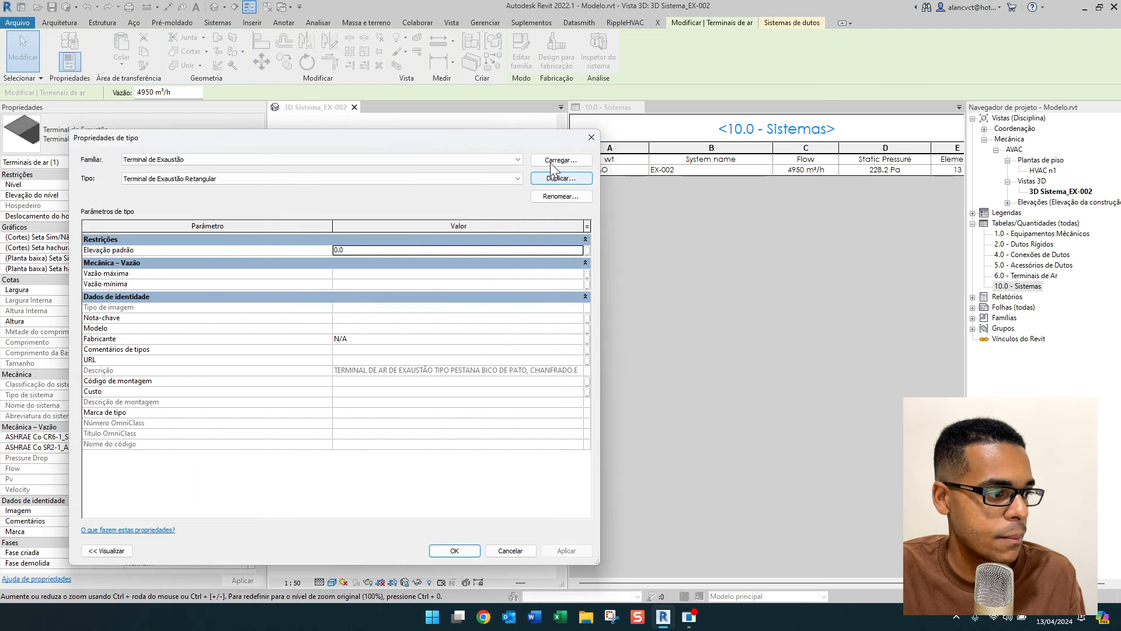
click(592, 137)
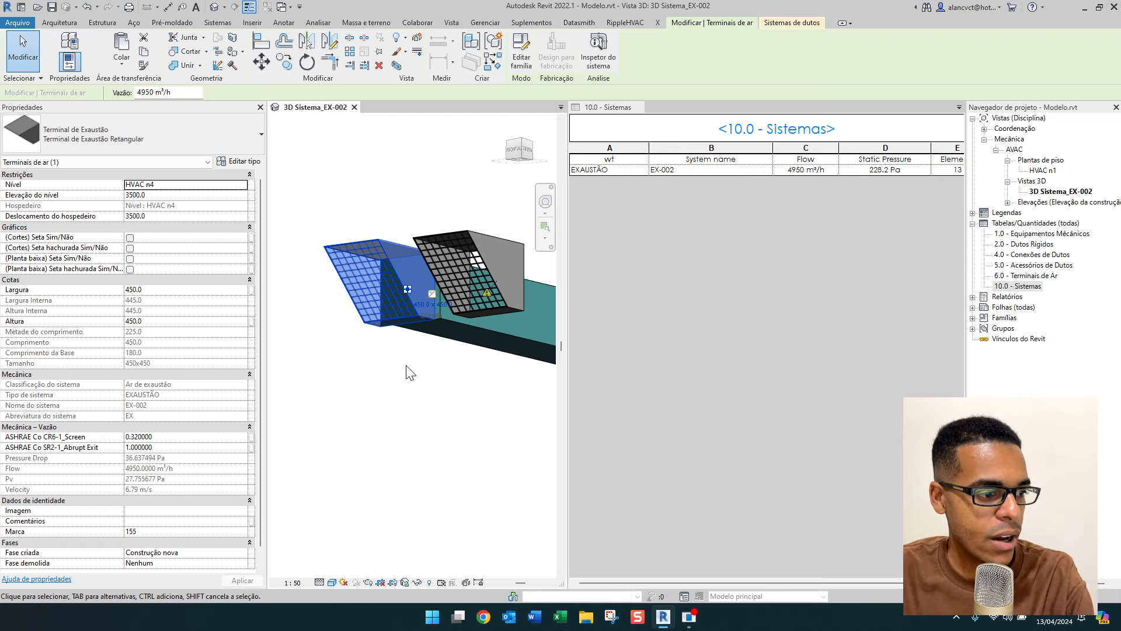
Narrow the properties palette to give the 3D view and the 10.0 - Sistemas schedule more room.
click(790, 257)
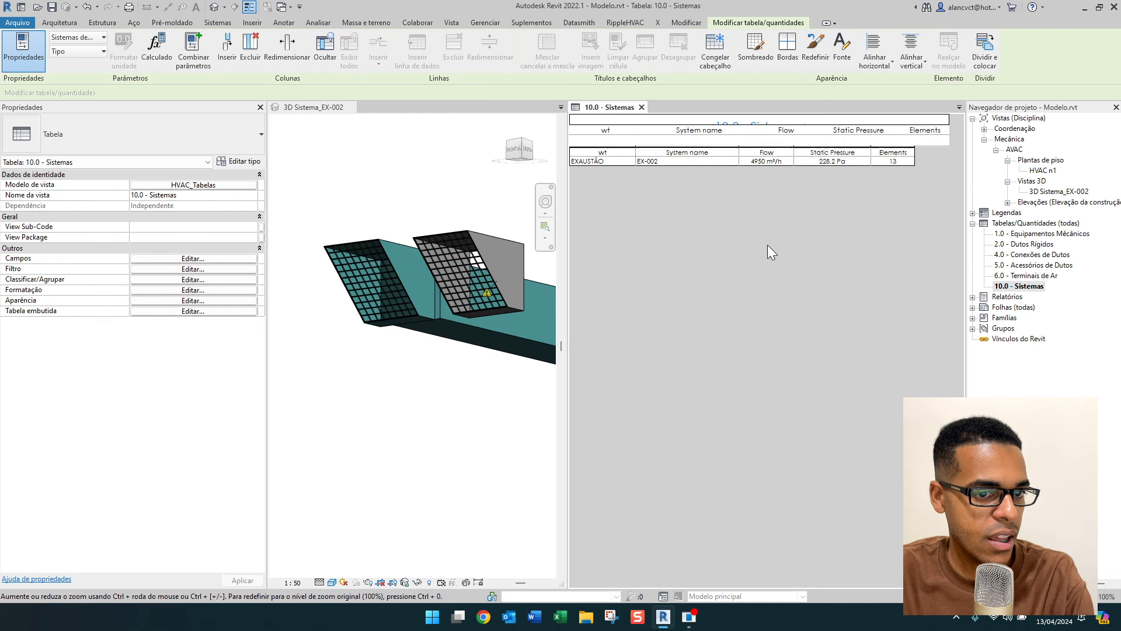
click(299, 391)
drag(267, 392, 191, 393)
Compare the airflow properties of the unconnected discharge cowl with those of the exhaust terminal on the duct end.
scroll(363, 225, up, 2)
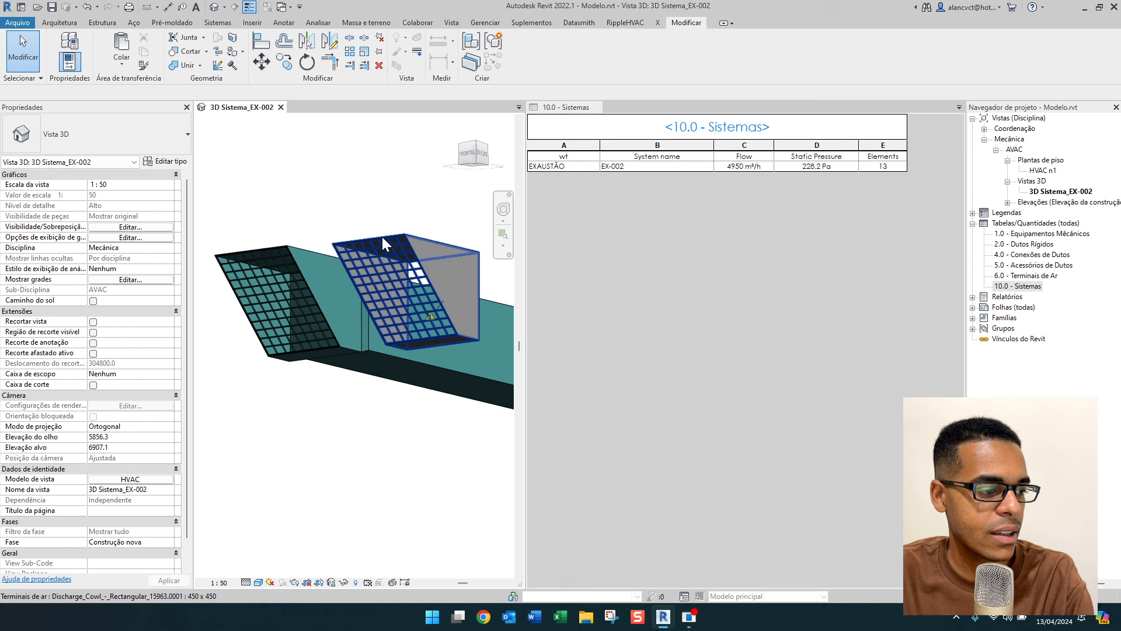
middle_drag(382, 237, 392, 263)
click(400, 281)
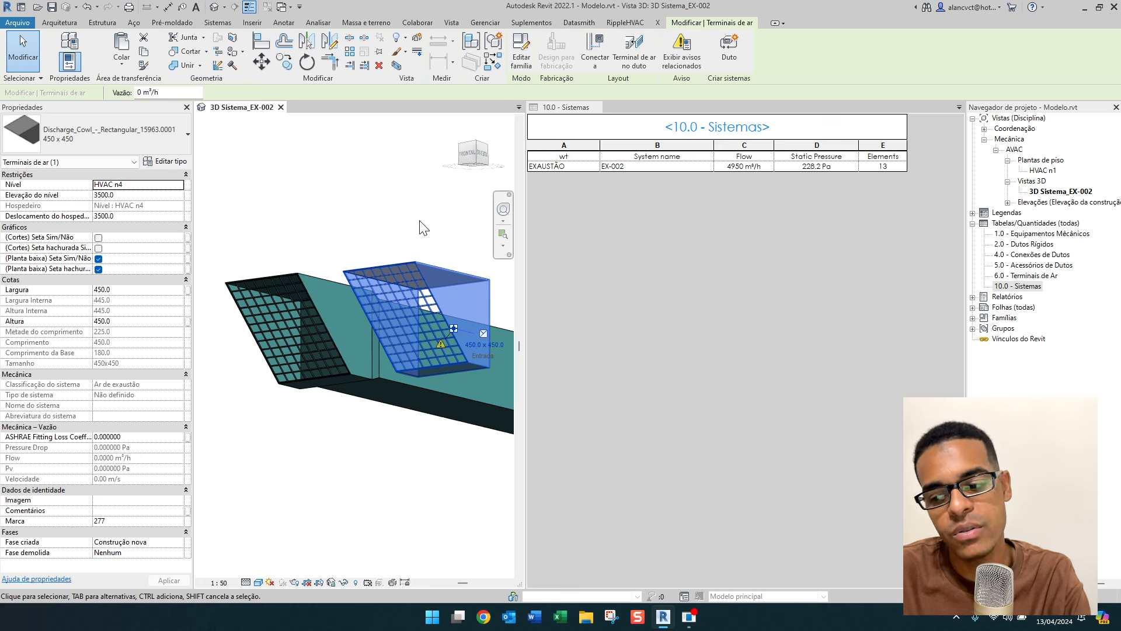
click(324, 319)
click(354, 226)
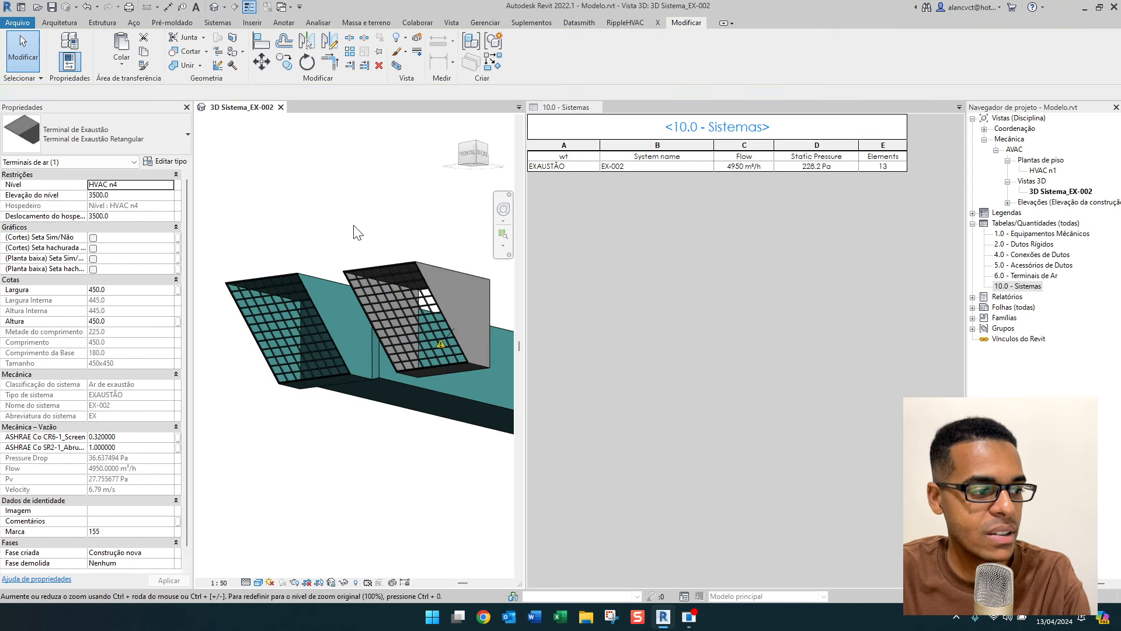
click(322, 334)
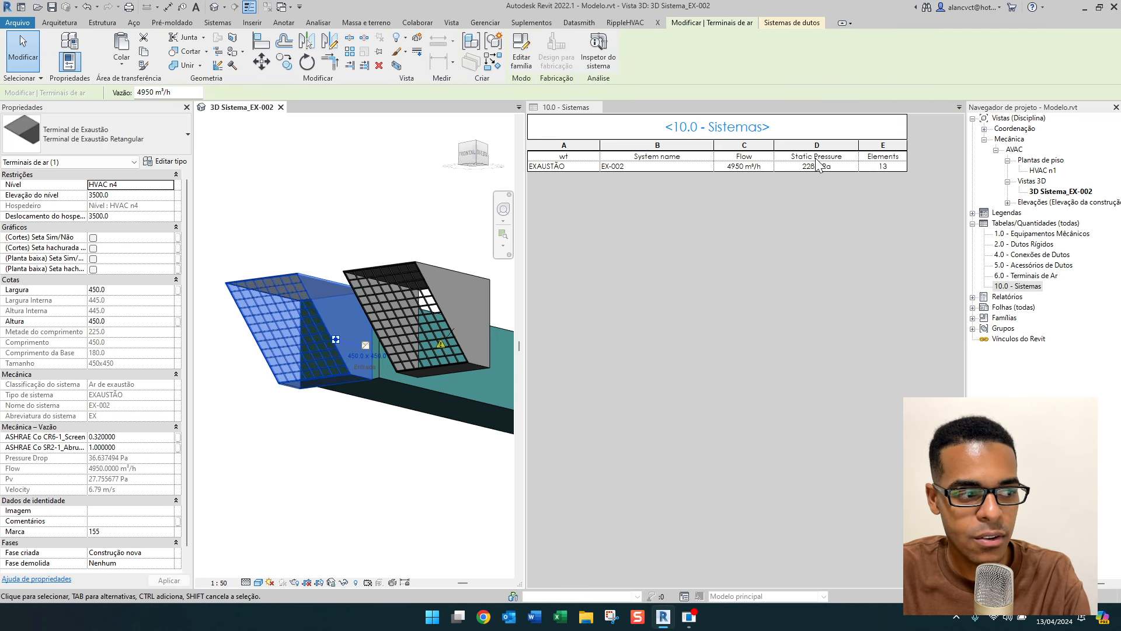
click(321, 217)
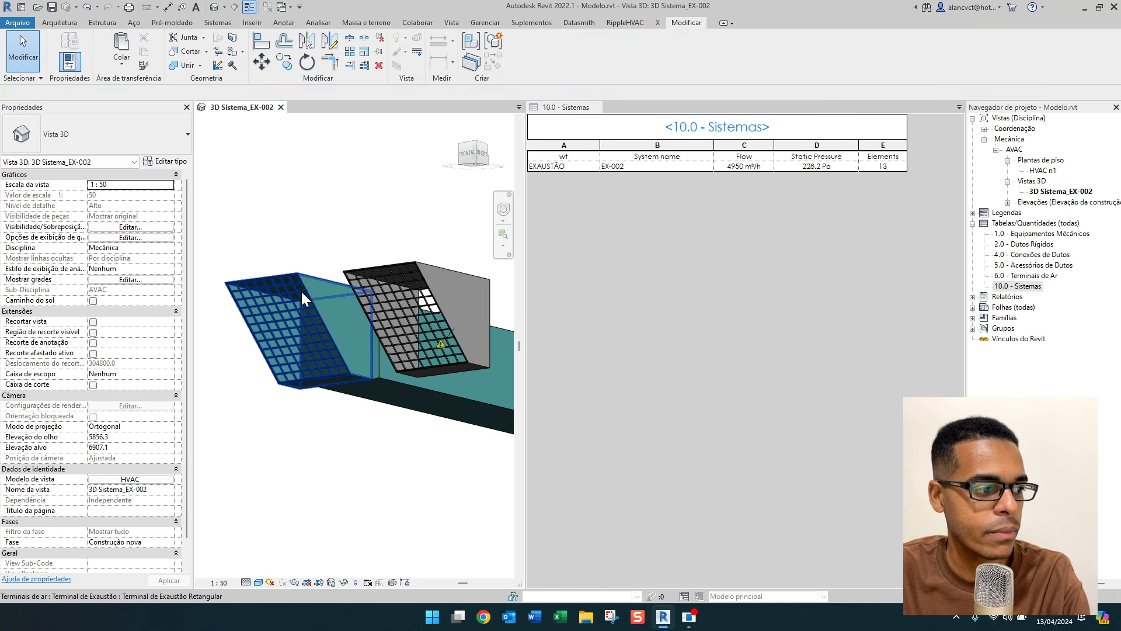
Swap the duct-end terminal to the Discharge_Cowl_-_Rectangular_15963.0001 450 x 450 type and set its height to 450.
click(301, 291)
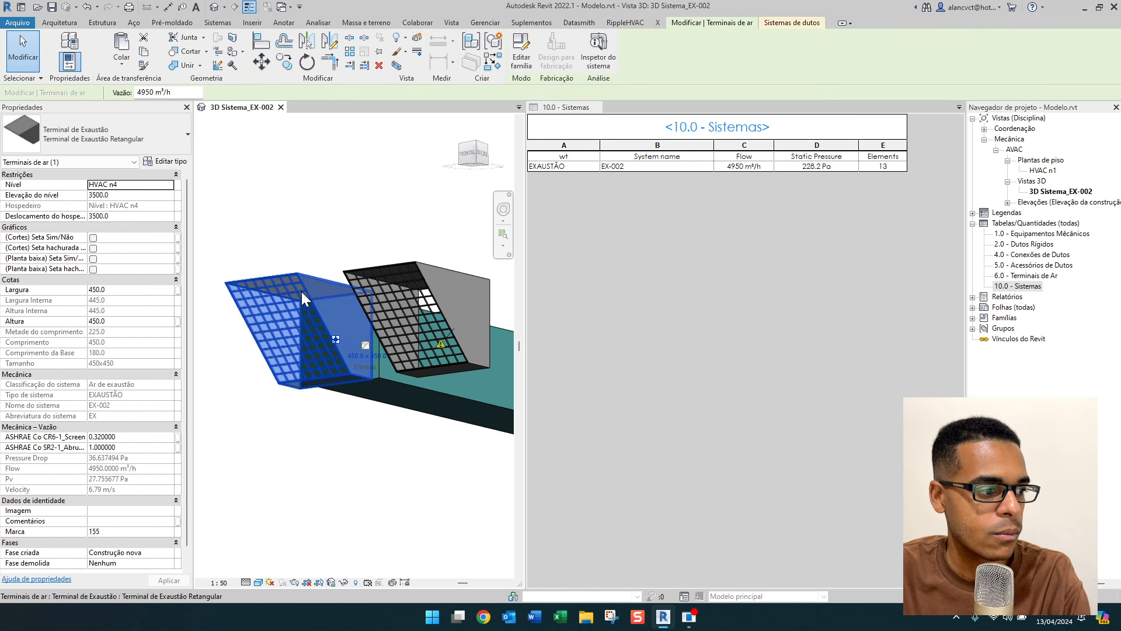
click(151, 138)
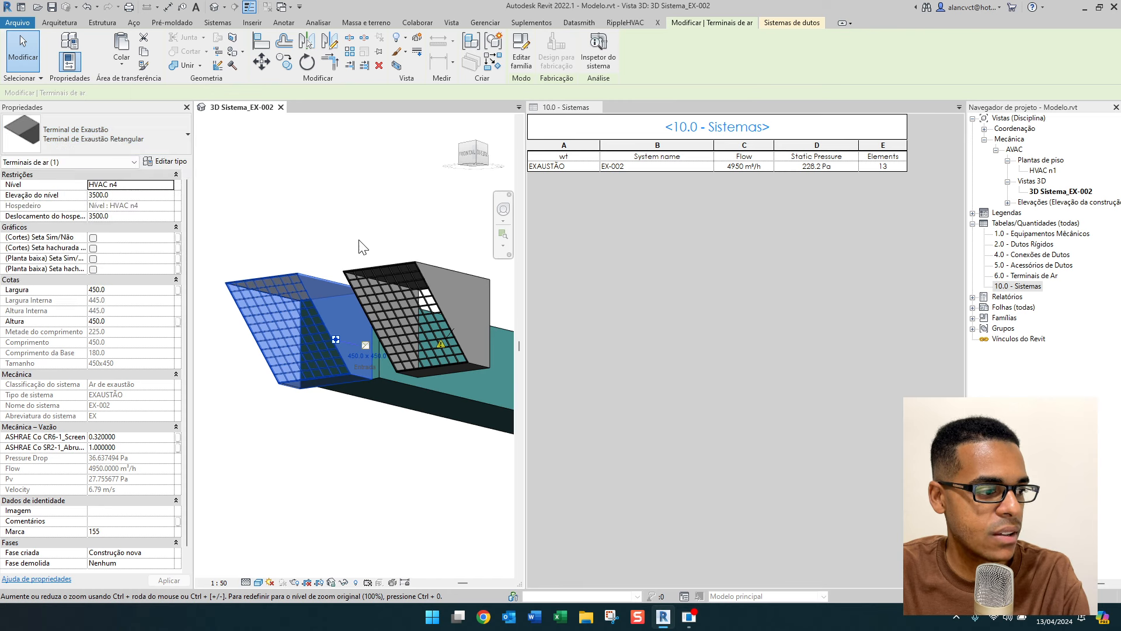
click(135, 320)
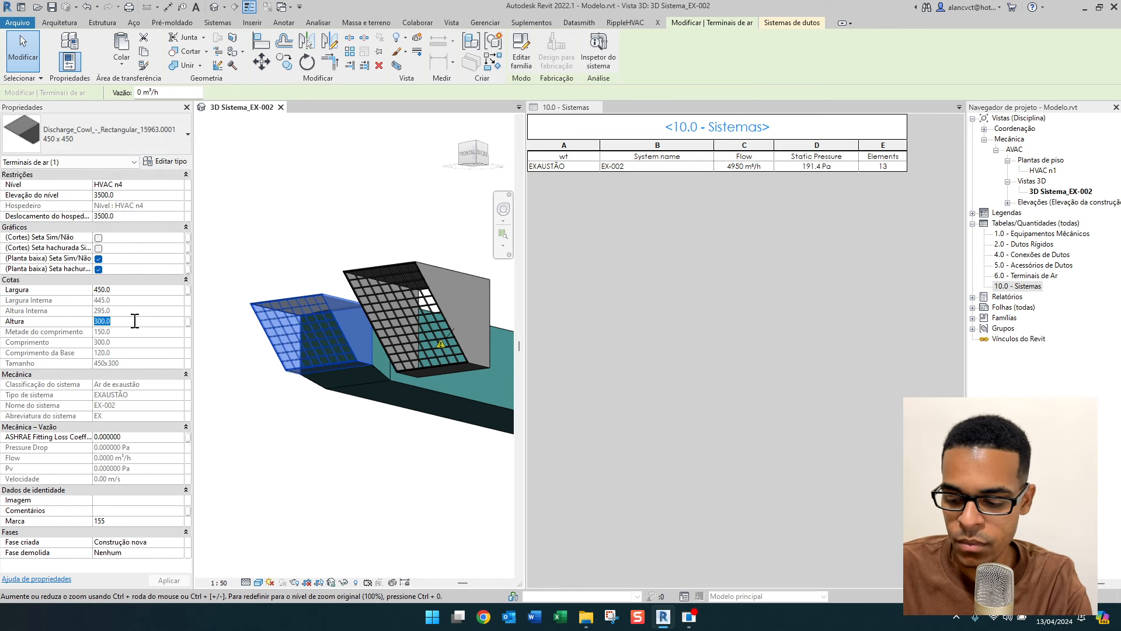
text(450)
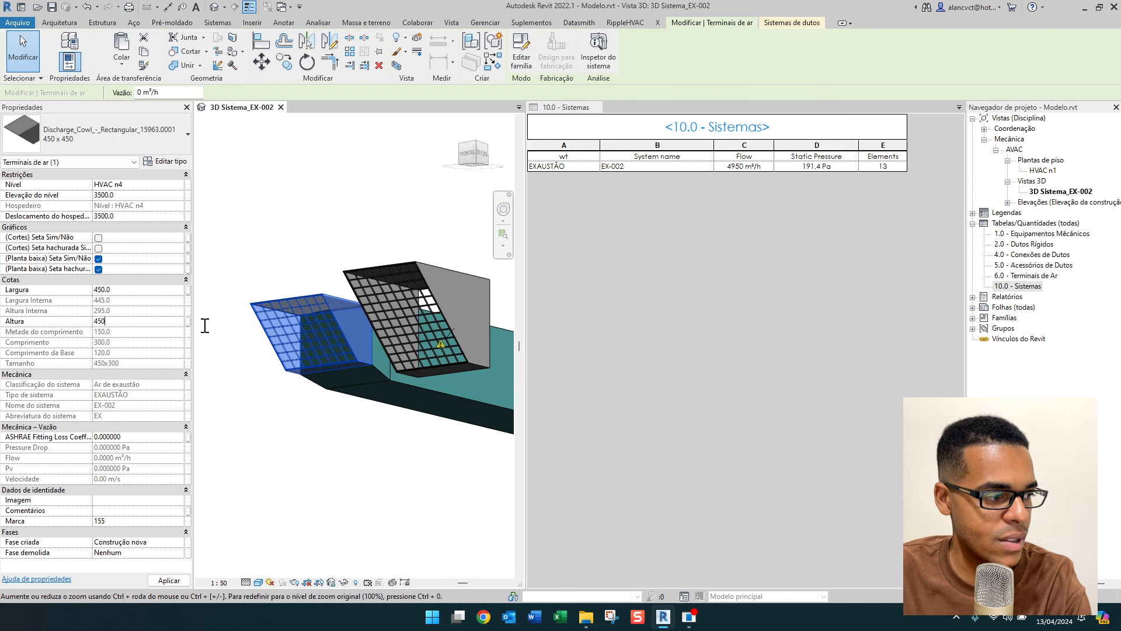
key(Return)
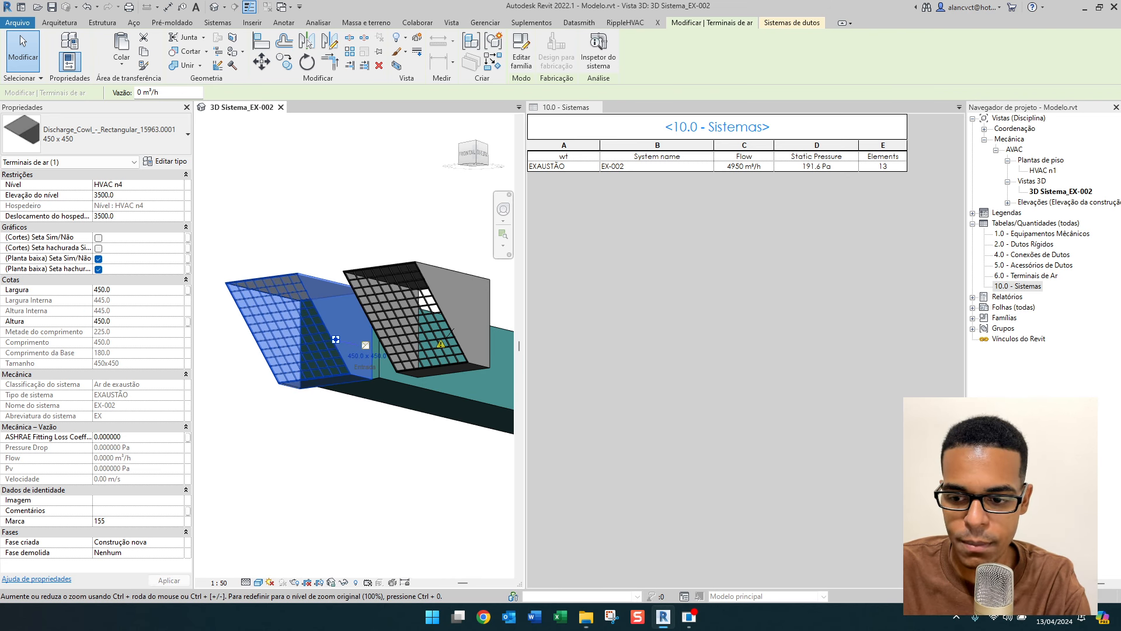
Check the swapped terminal's airflow properties and delete the unconnected discharge cowl beside the duct.
click(348, 215)
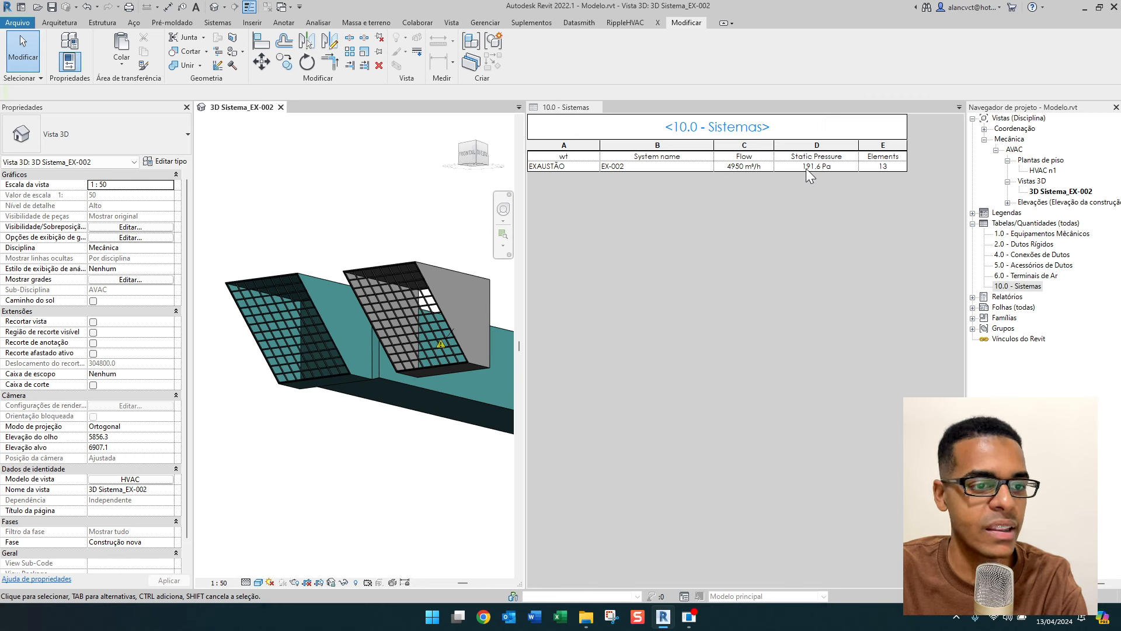
click(307, 327)
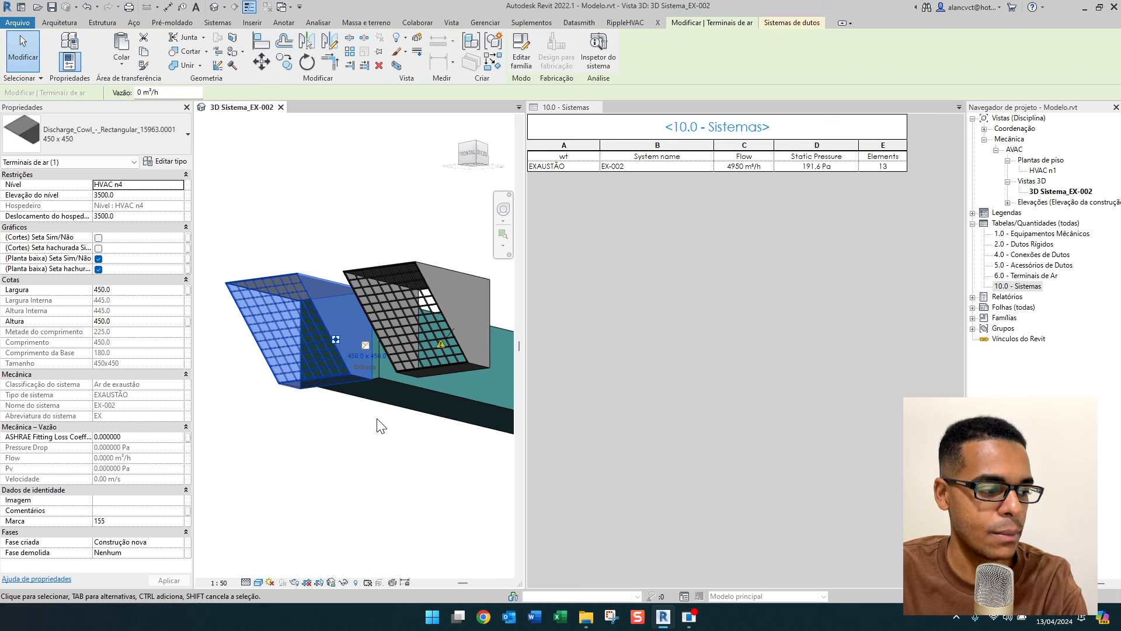
click(431, 314)
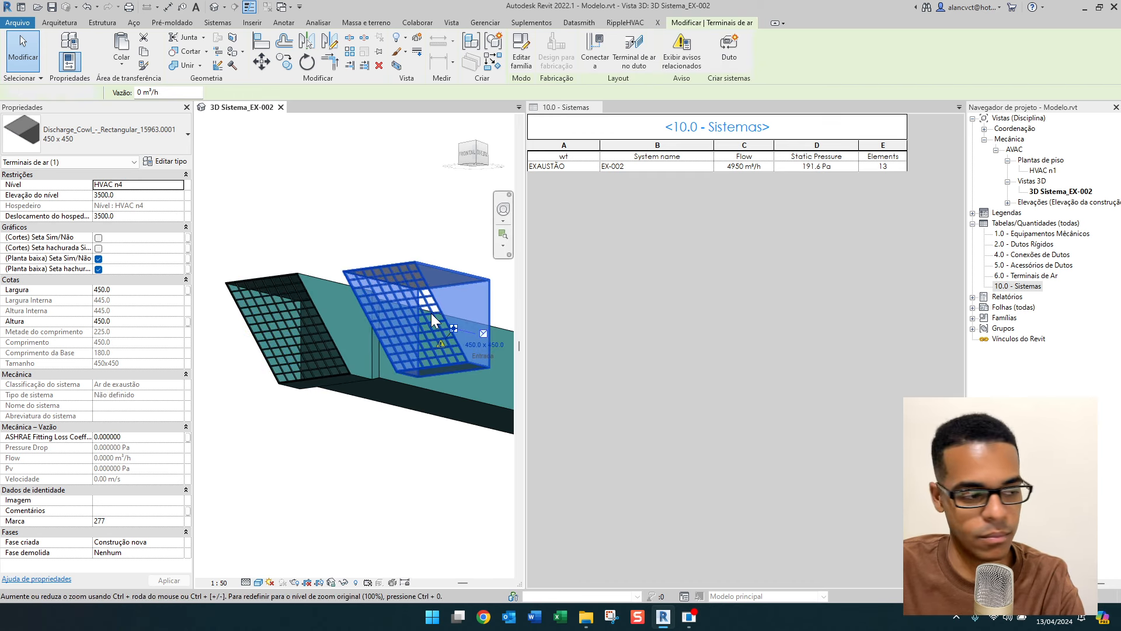
key(Delete)
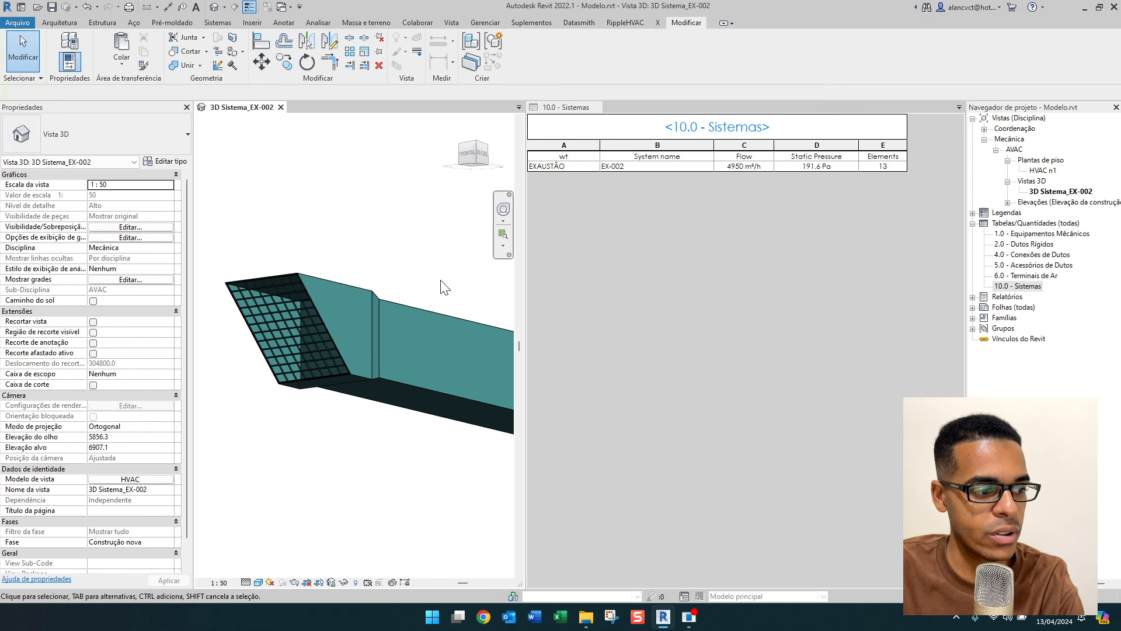
Change the duct-end terminal's type back to Terminal de Exaustão Retangular.
click(348, 334)
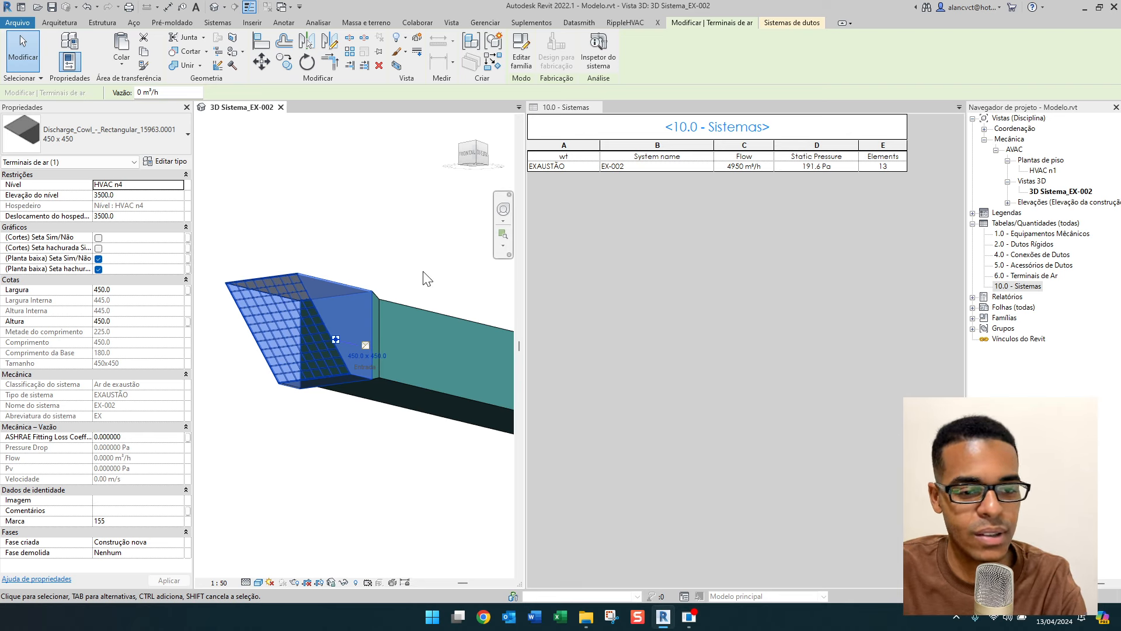
click(397, 257)
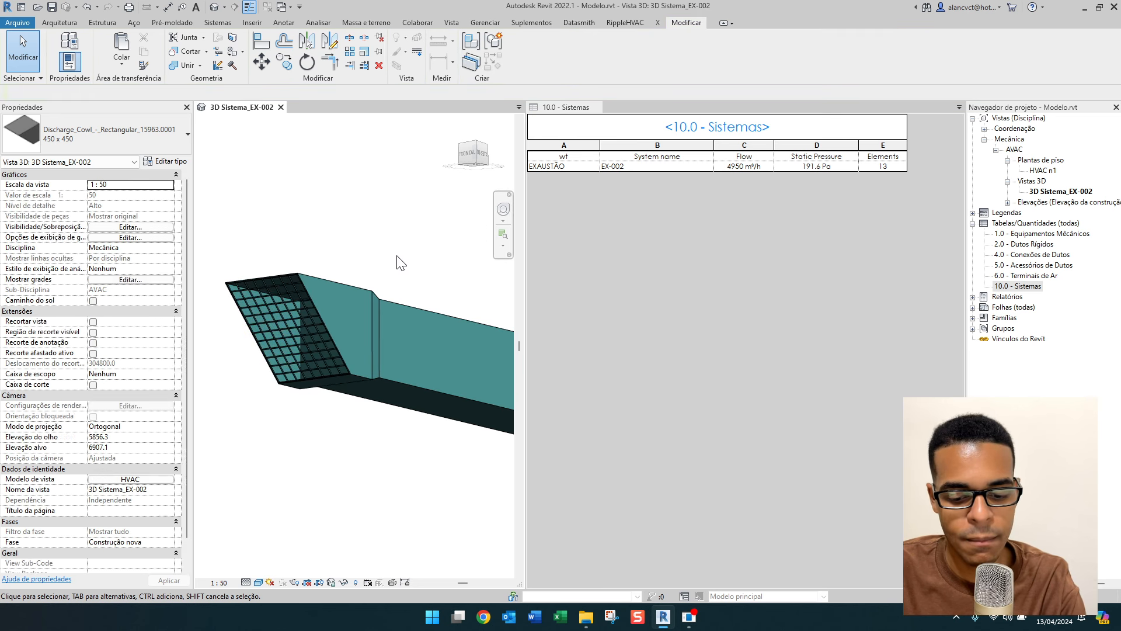
click(279, 288)
click(134, 134)
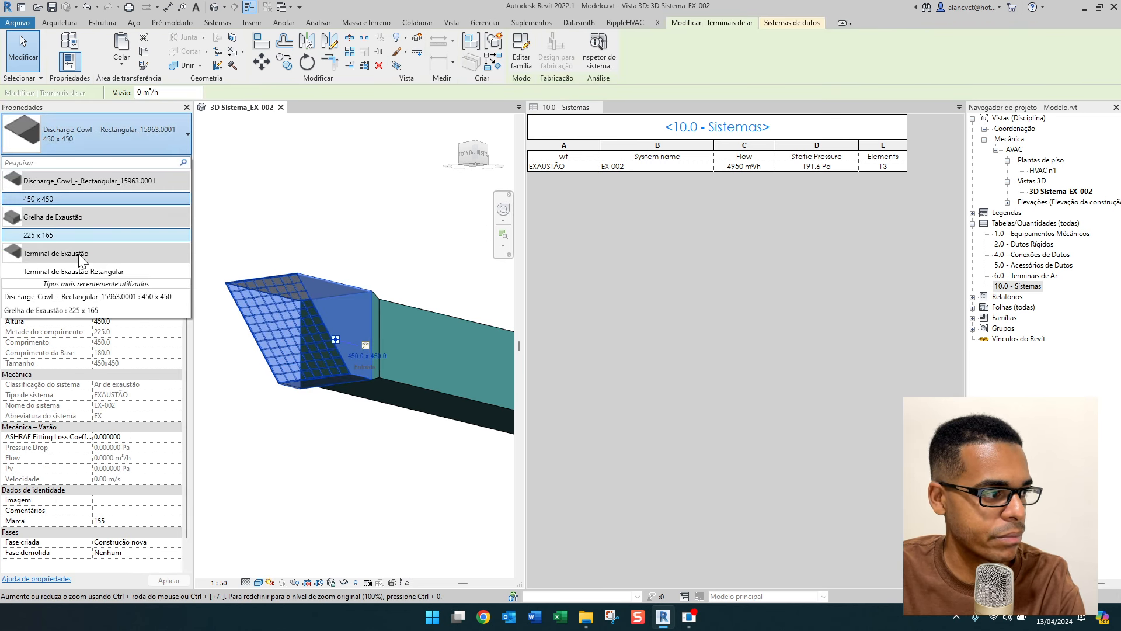
key(Escape)
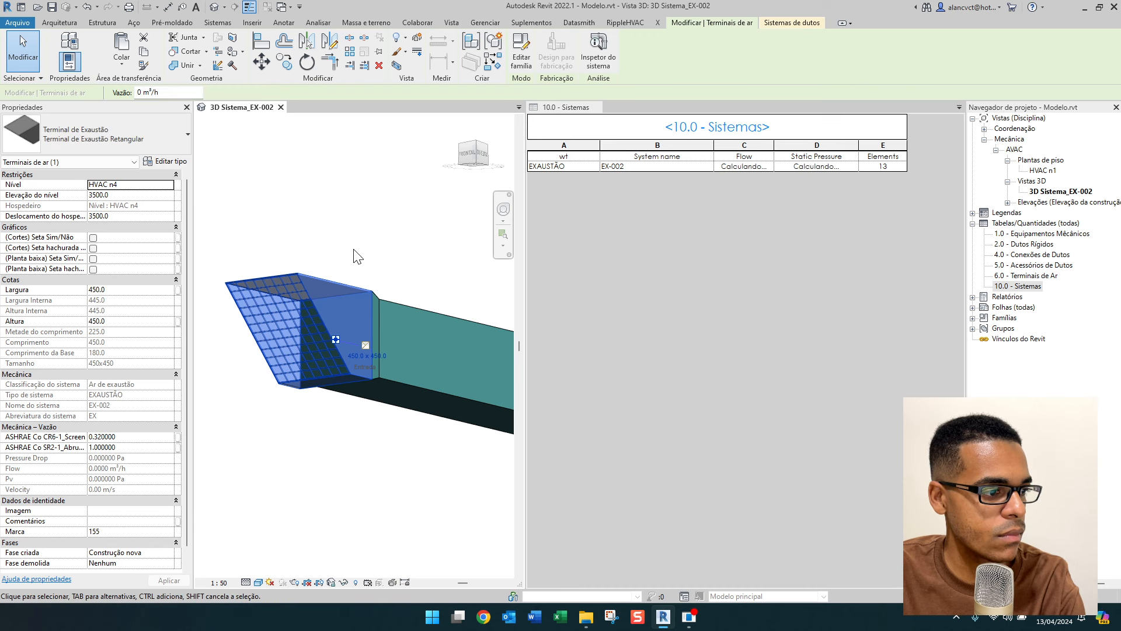
click(446, 243)
Recheck the duct-end terminal's type and airflow values, and undo its type swaps, height change and the cowl deletion.
click(321, 349)
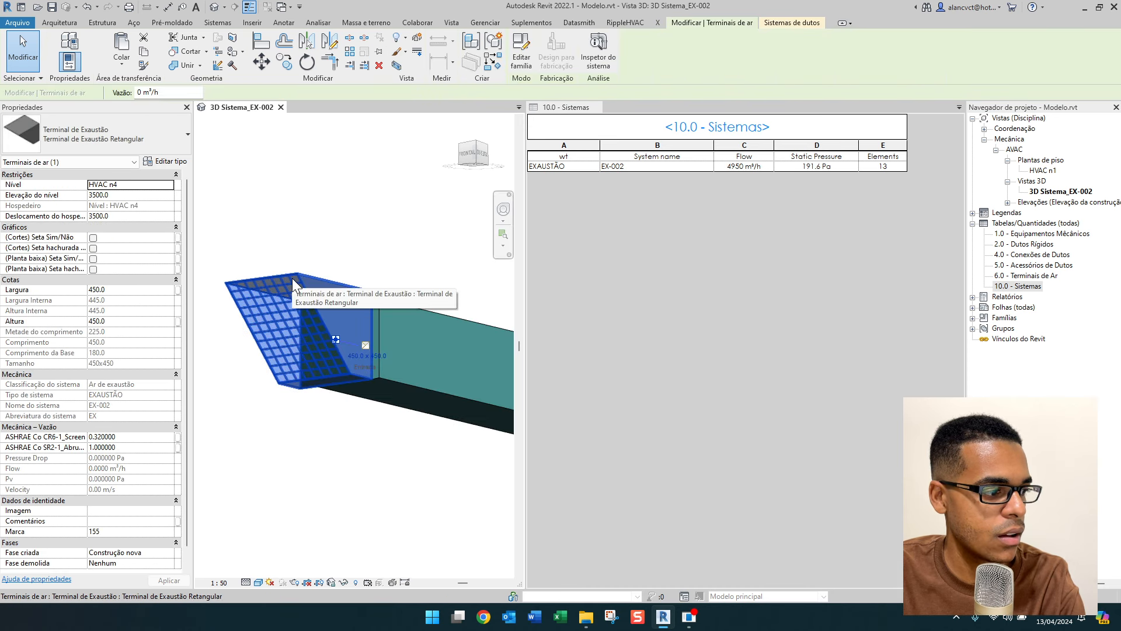
click(292, 278)
click(138, 134)
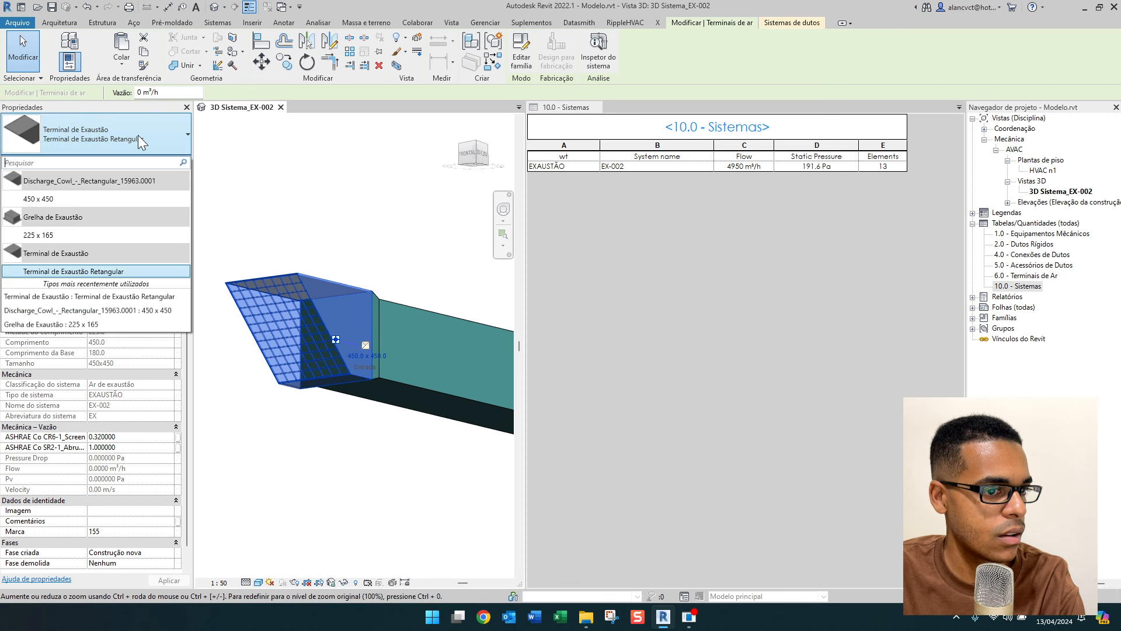
click(342, 227)
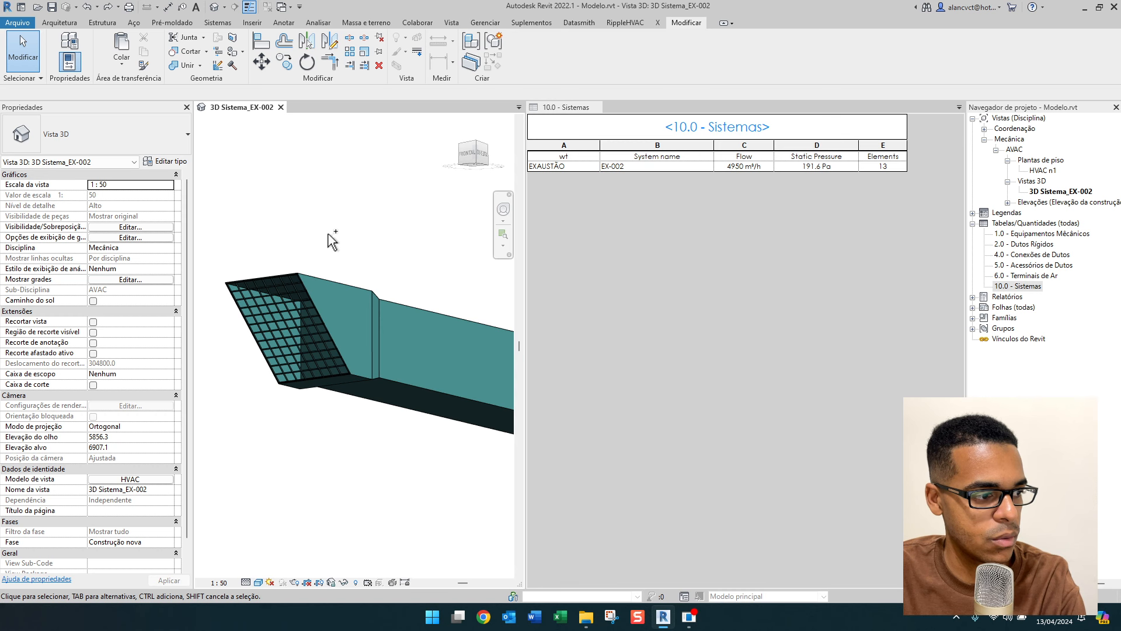
key(ctrl+z)
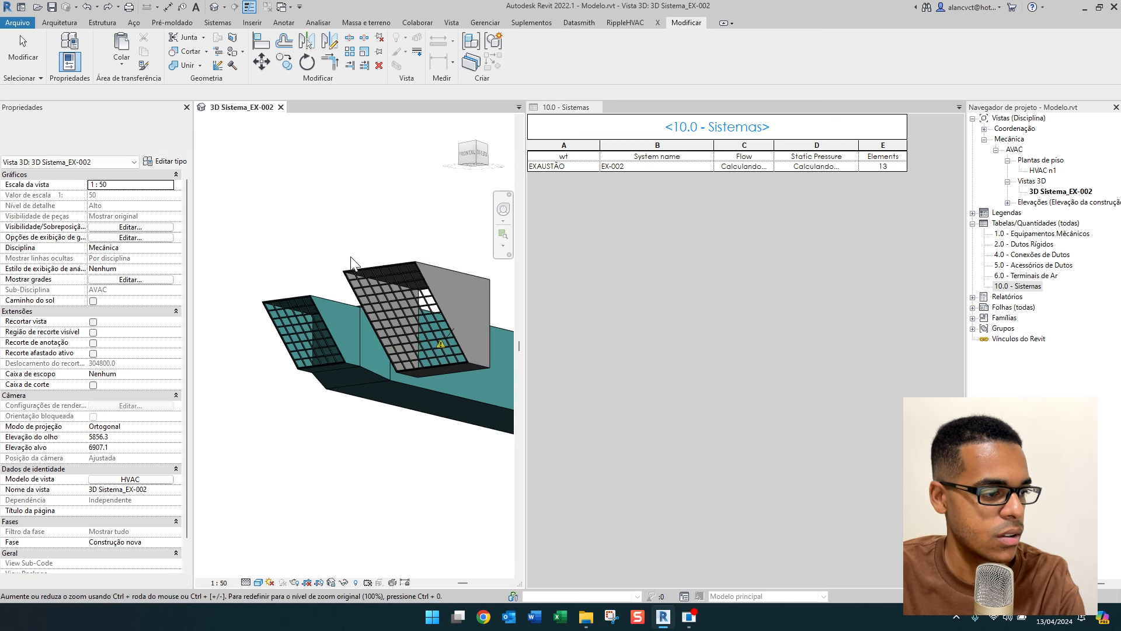
click(296, 303)
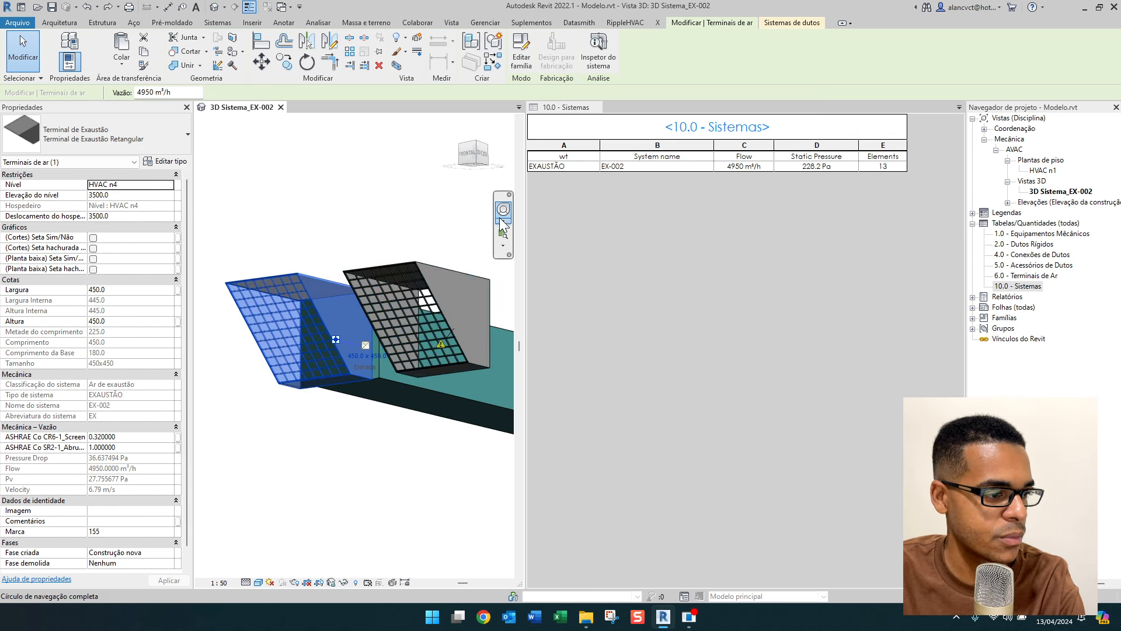
Delete the unconnected Discharge_Cowl_-_Rectangular_15963.0001 terminal beside the discharge duct.
click(426, 244)
click(439, 269)
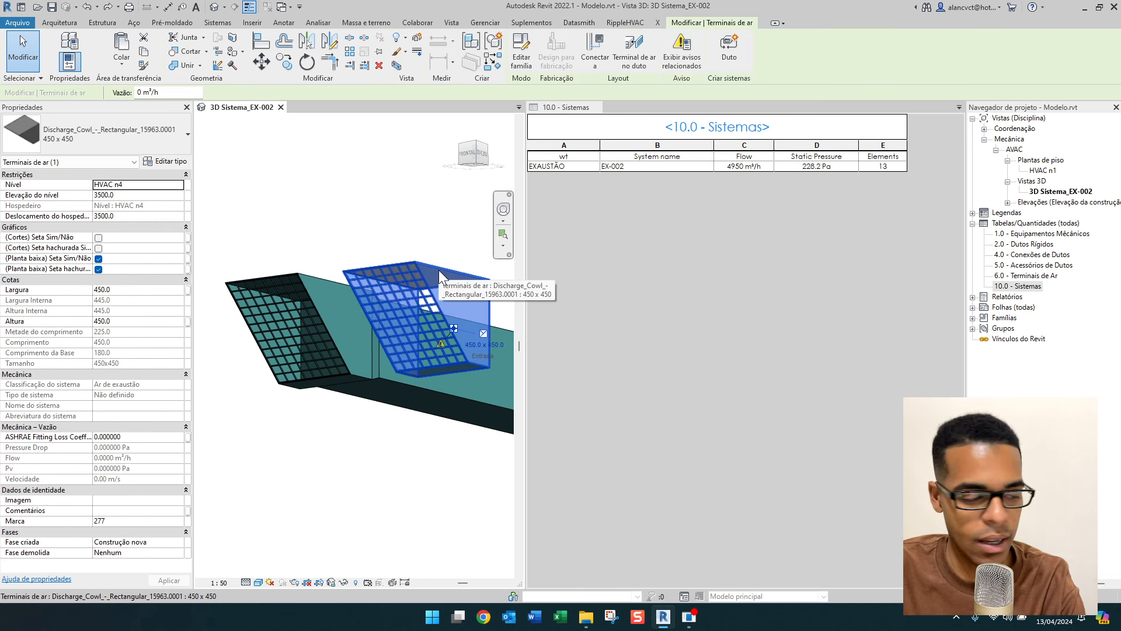
key(Delete)
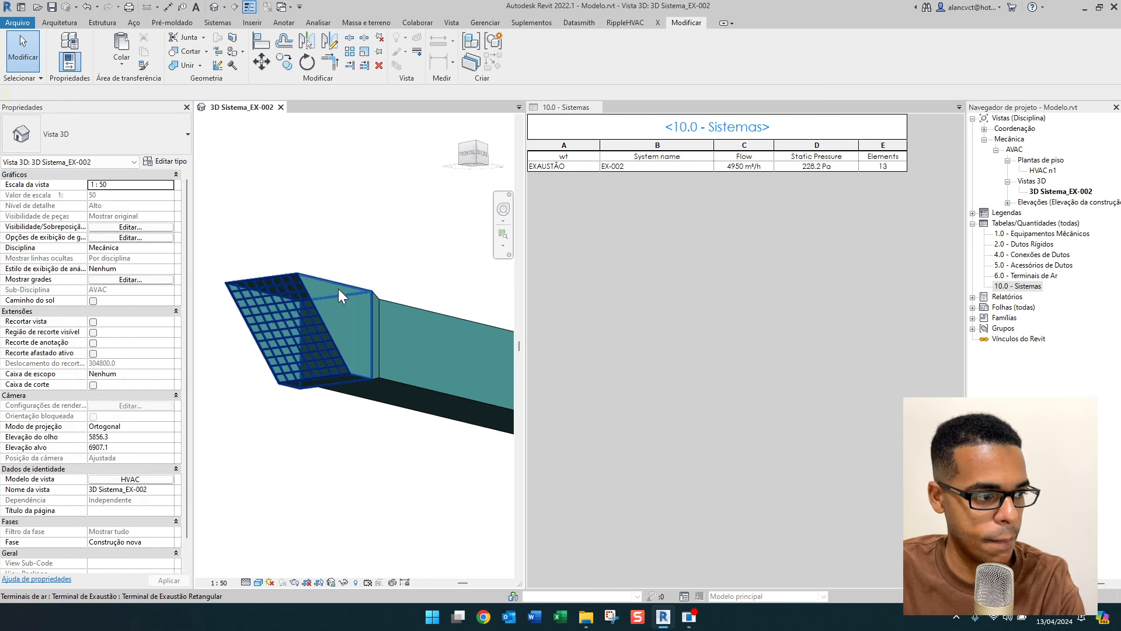
Open the rectangular exhaust terminal's family for editing and view it from its duct connection side.
click(336, 290)
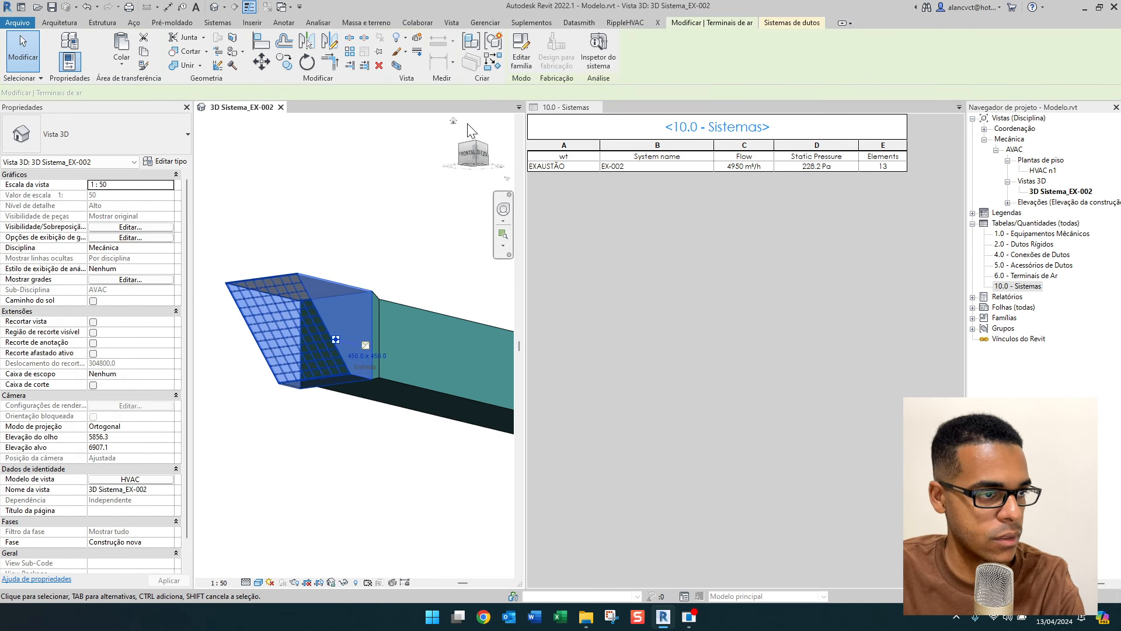
click(522, 62)
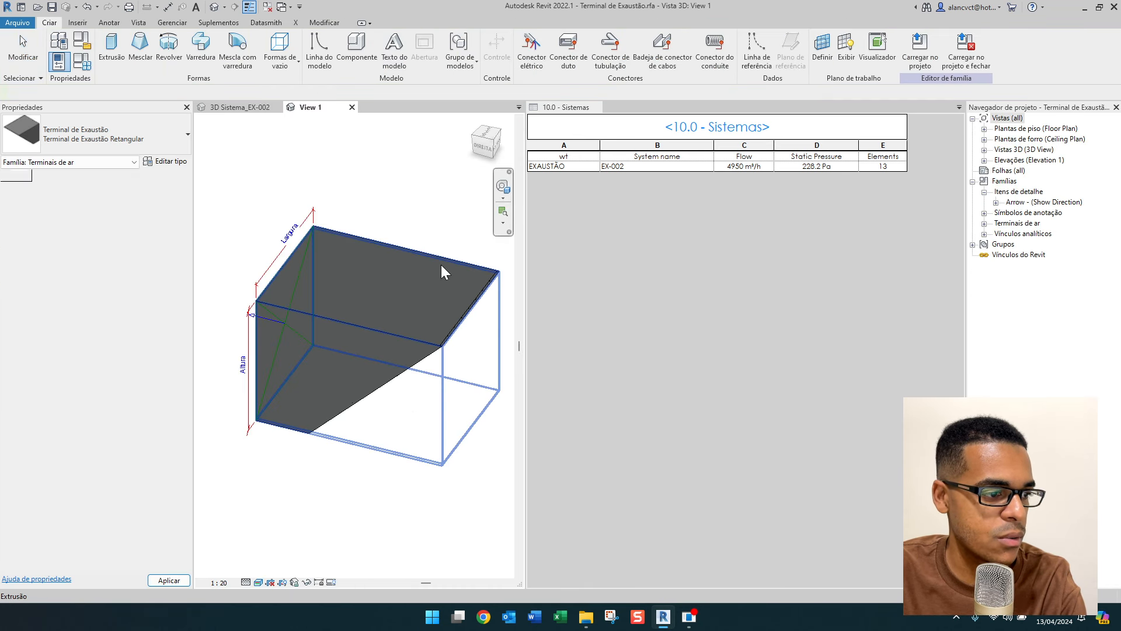
mouse_move(381, 208)
shift+middle_down()
mouse_move(310, 265)
mouse_move(270, 318)
mouse_move(480, 250)
mouse_move(390, 282)
mouse_move(513, 303)
mouse_move(533, 335)
mouse_move(548, 258)
mouse_move(256, 359)
shift+middle_up()
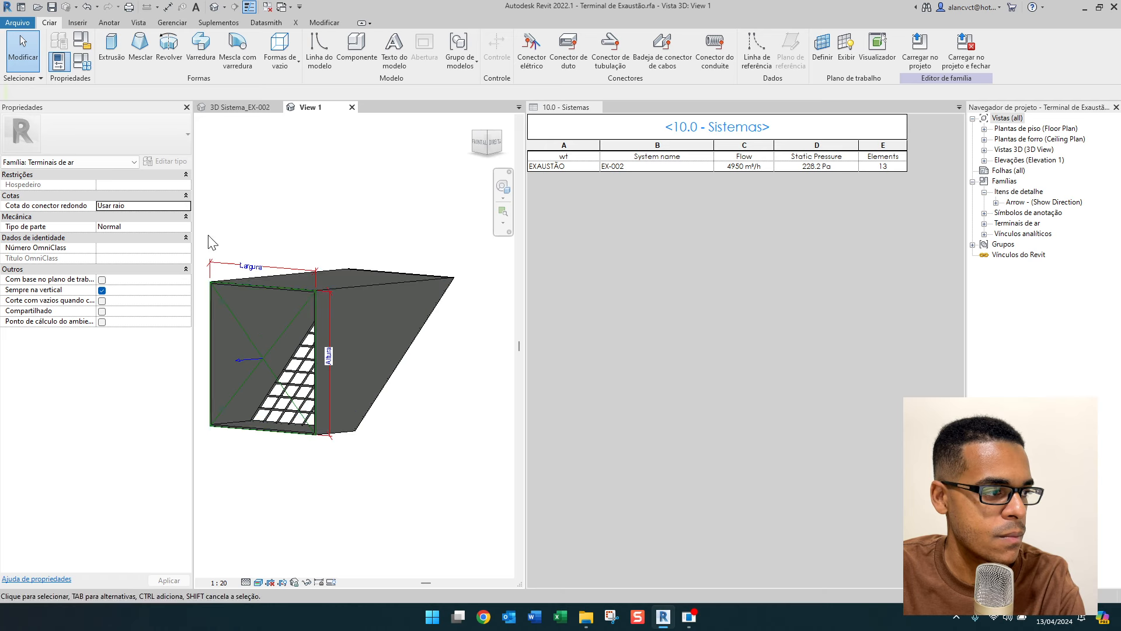
Examine the family's Pressure Drop, Pv and Velocity formulas and its two ASHRAE loss coefficient parameters.
click(79, 66)
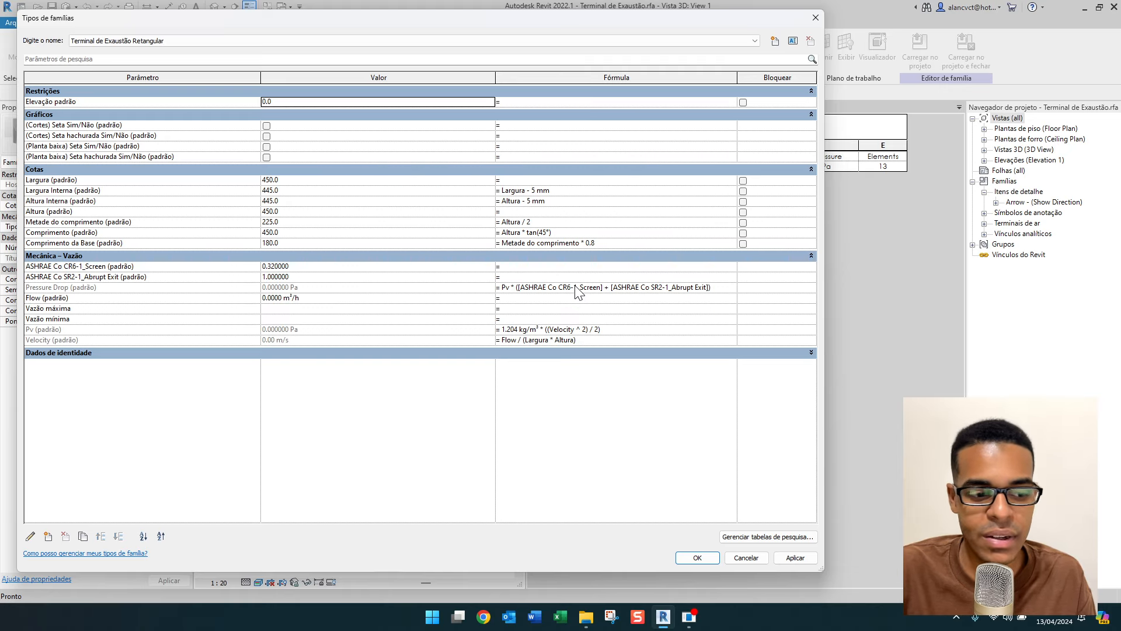
click(628, 308)
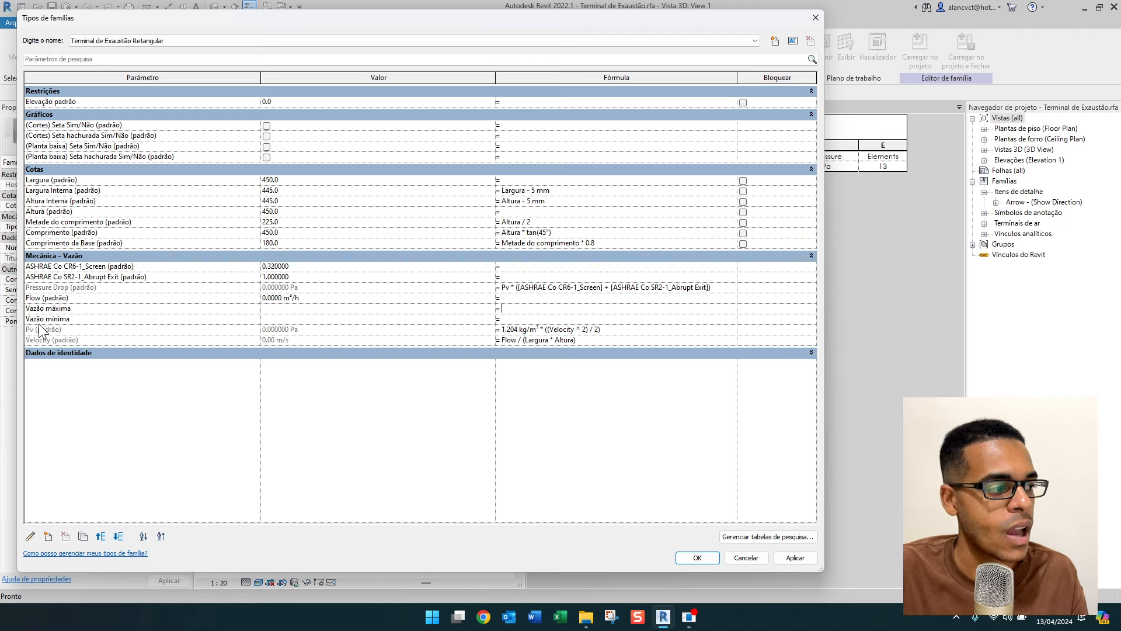
click(599, 339)
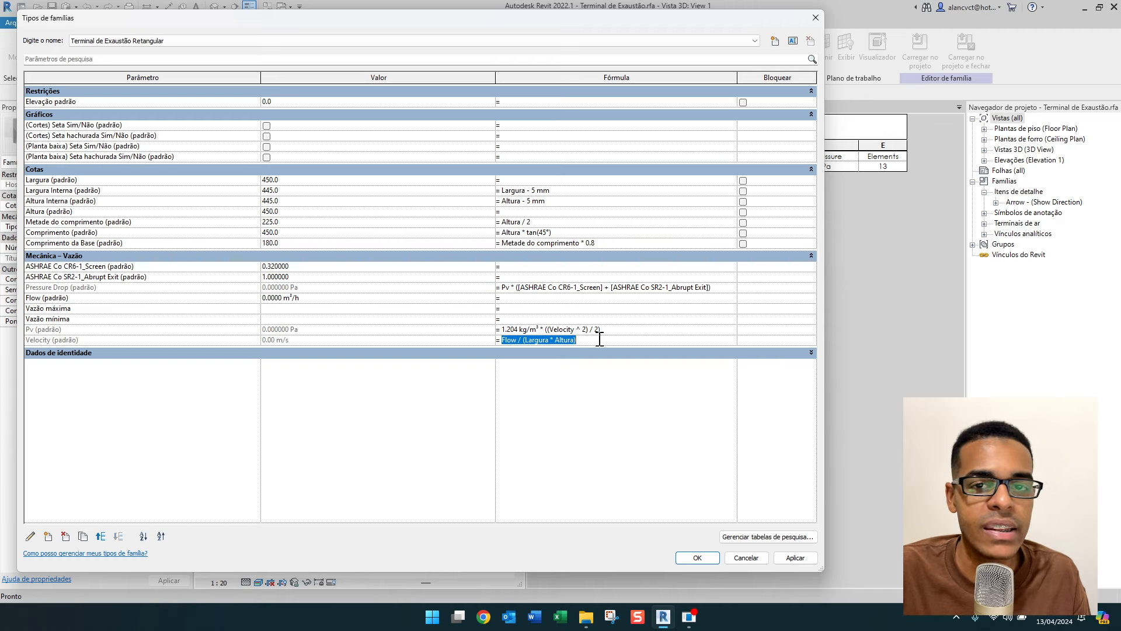
Recheck the terminal family's Velocity and Pressure Drop formulas, and close the family without saving changes.
click(600, 339)
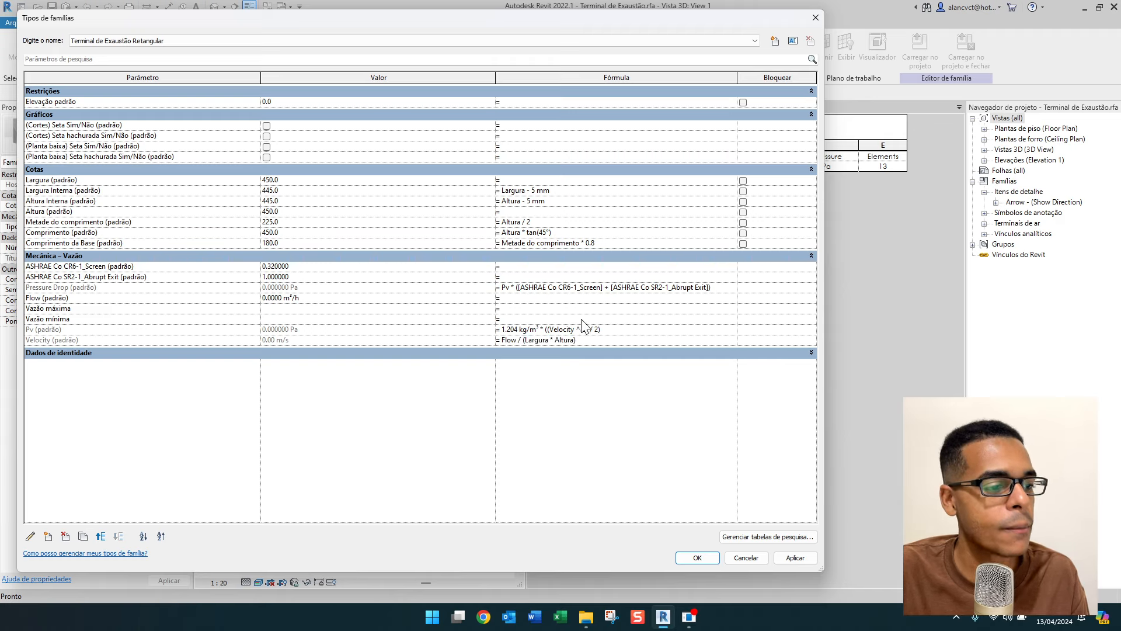
click(549, 320)
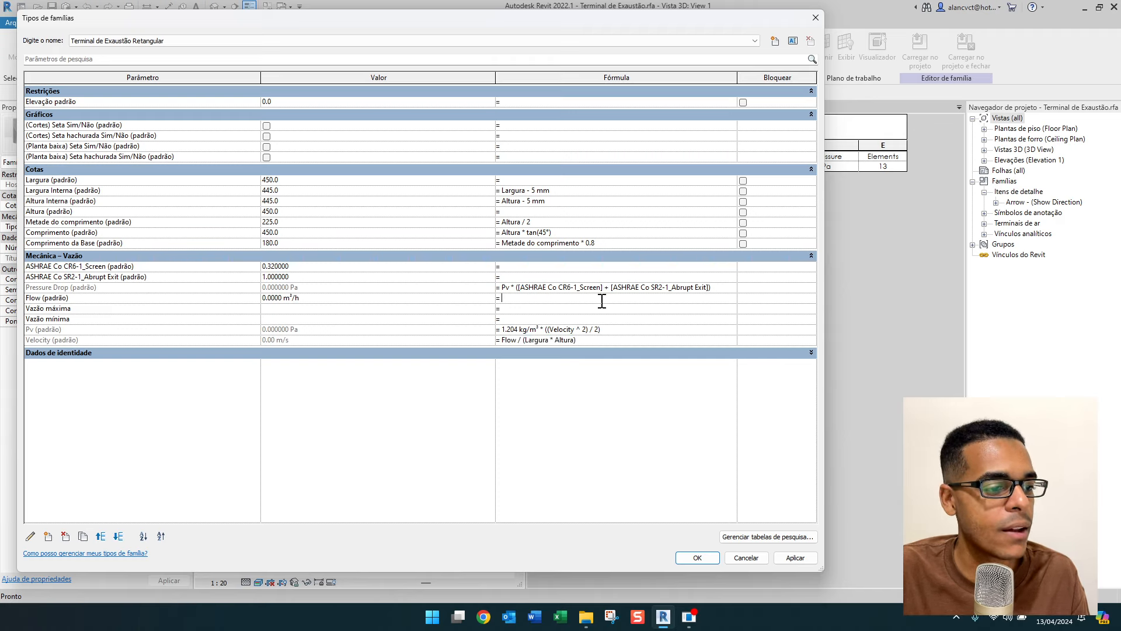
click(721, 289)
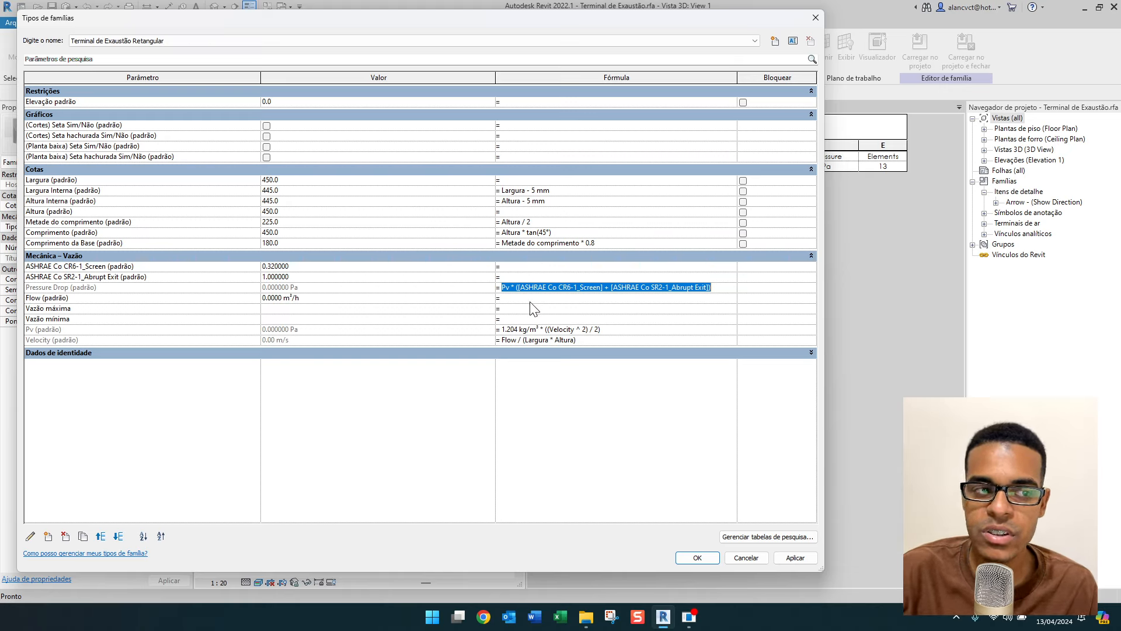
click(816, 18)
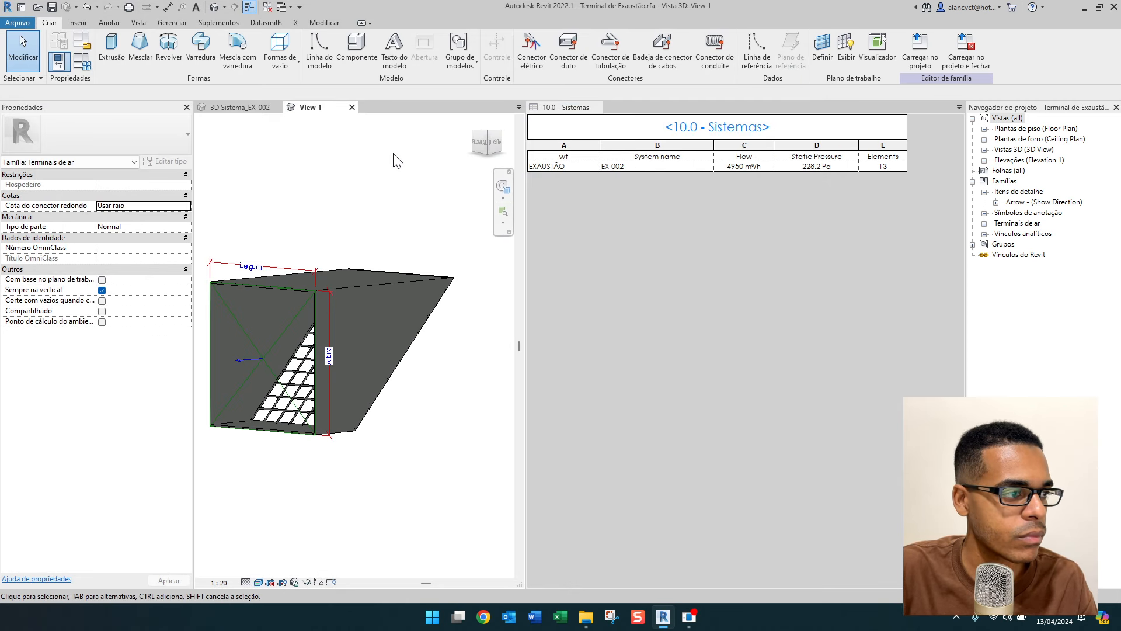
click(353, 107)
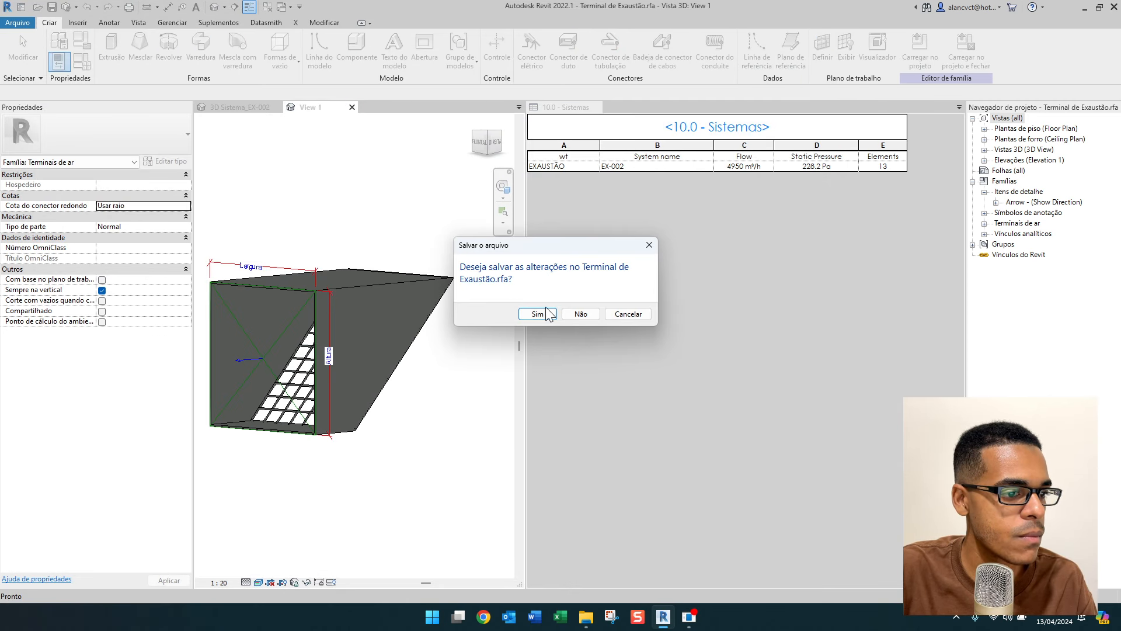
click(580, 315)
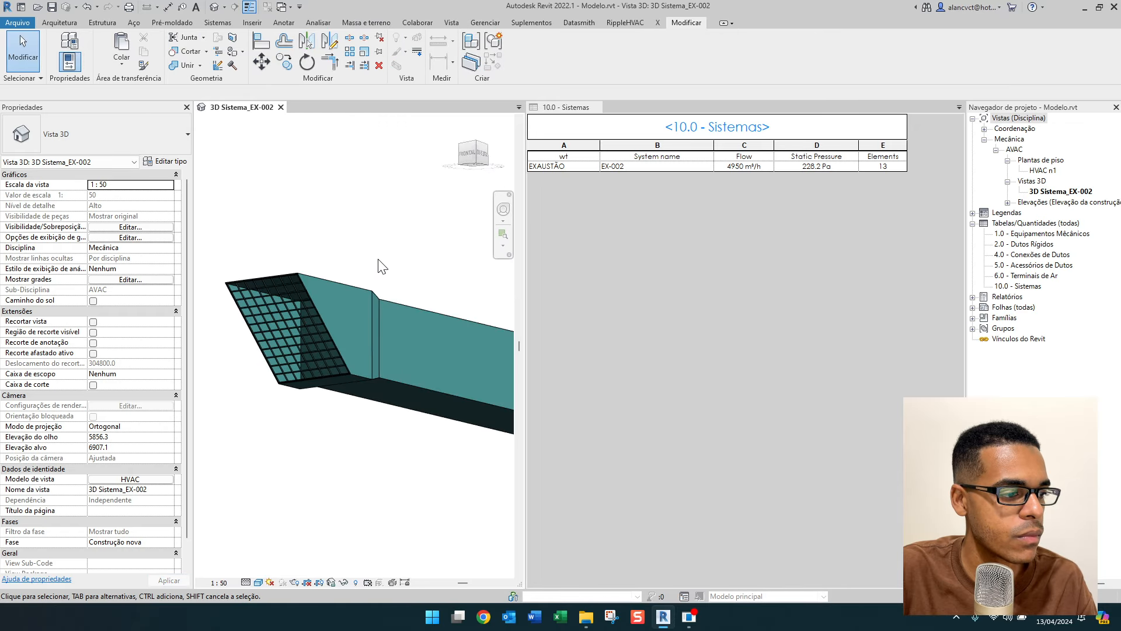
Check the discharge terminal's loss parameters in the model, and review the 2.0 - Dutos Rígidos schedule before closing it.
click(363, 314)
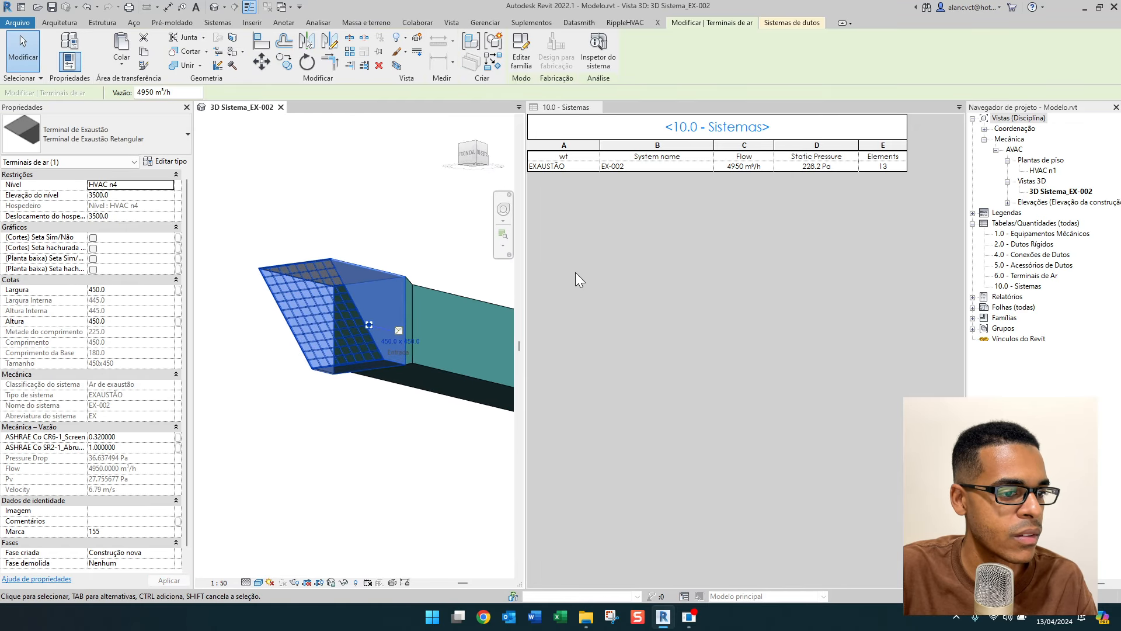
click(759, 271)
click(1033, 244)
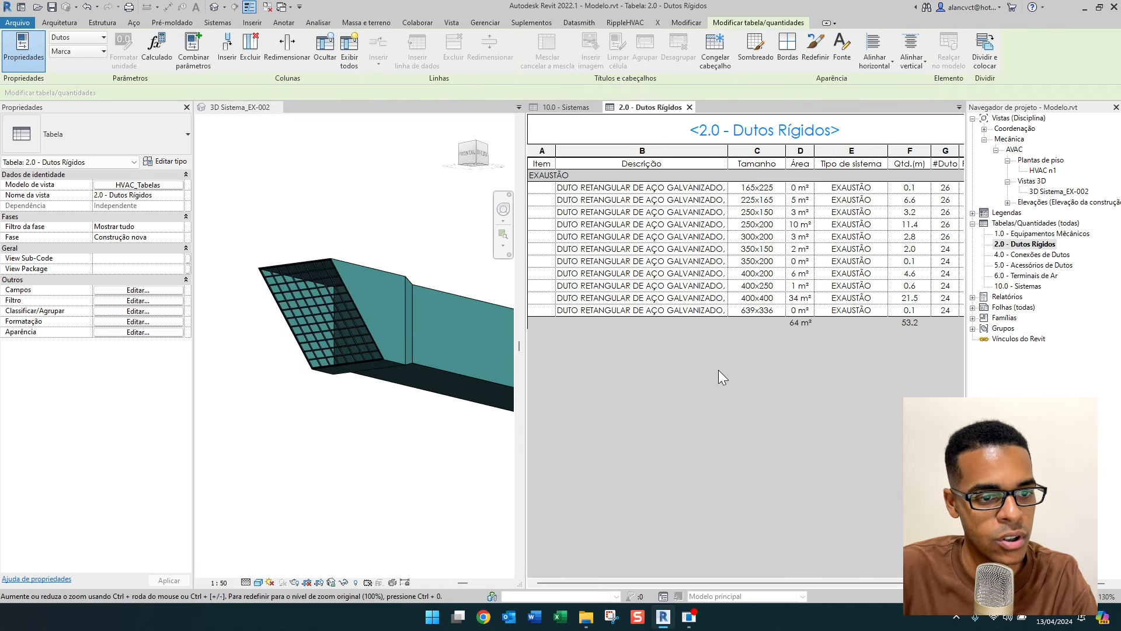
ctrl+scroll(723, 377, down, 2)
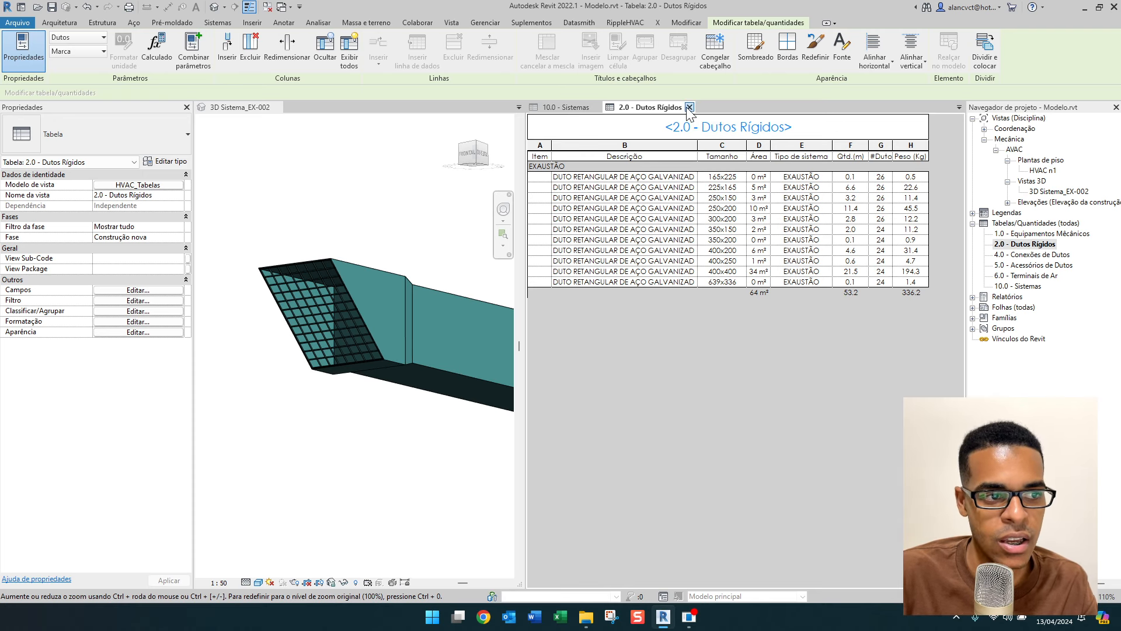
click(689, 108)
Open the 4.0 - Conexões de Dutos schedule and examine the Co ASHRAE codes of its taps and elbows.
click(1032, 255)
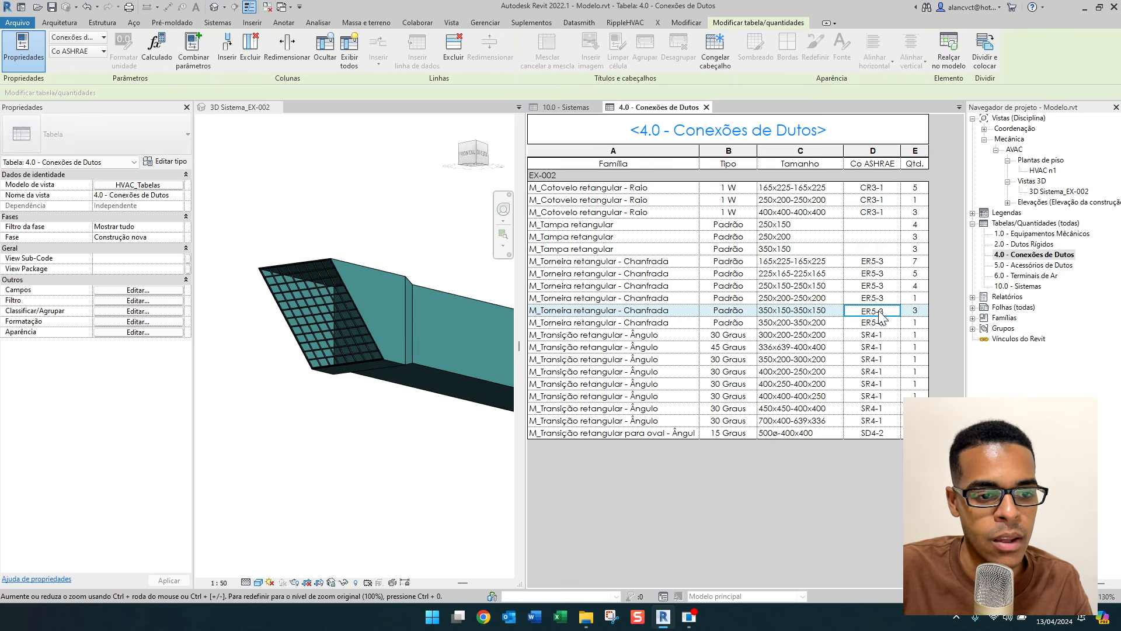
click(873, 285)
click(879, 260)
click(879, 211)
click(880, 199)
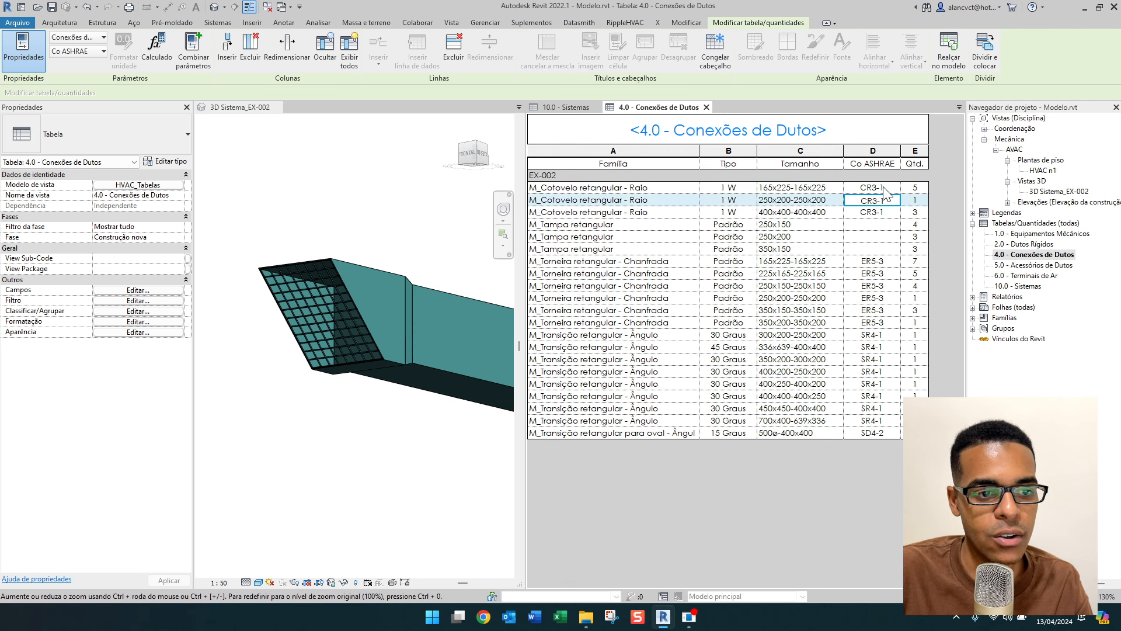
click(881, 188)
Inspect the fittings schedule's field list, including Co ASHRAE, Contagem and Pv, and close it without changes.
click(138, 290)
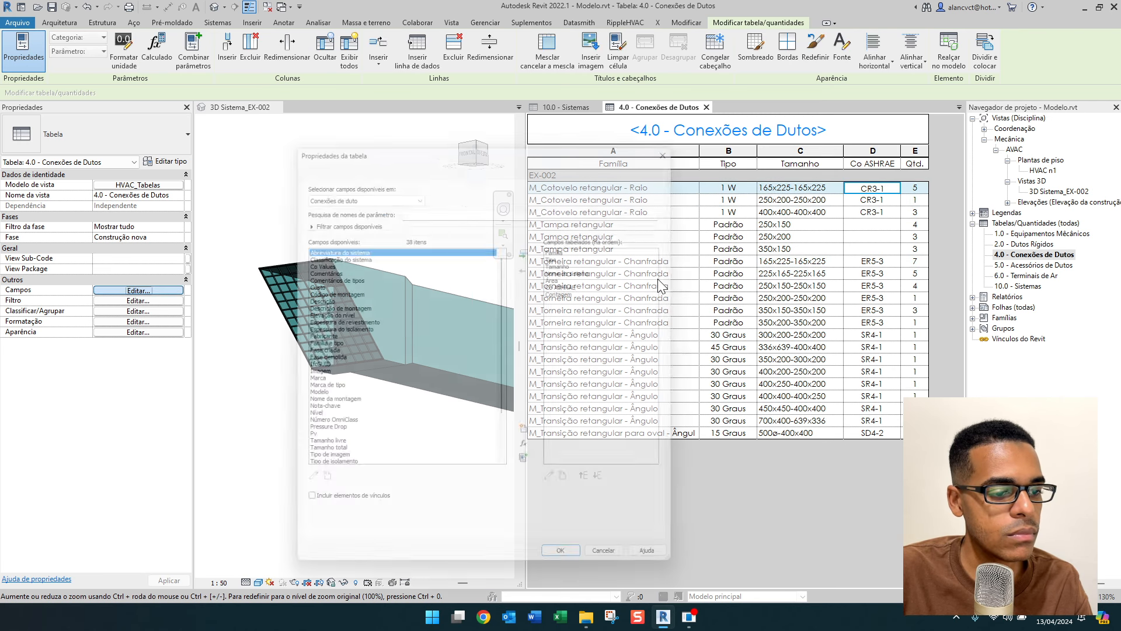
click(573, 283)
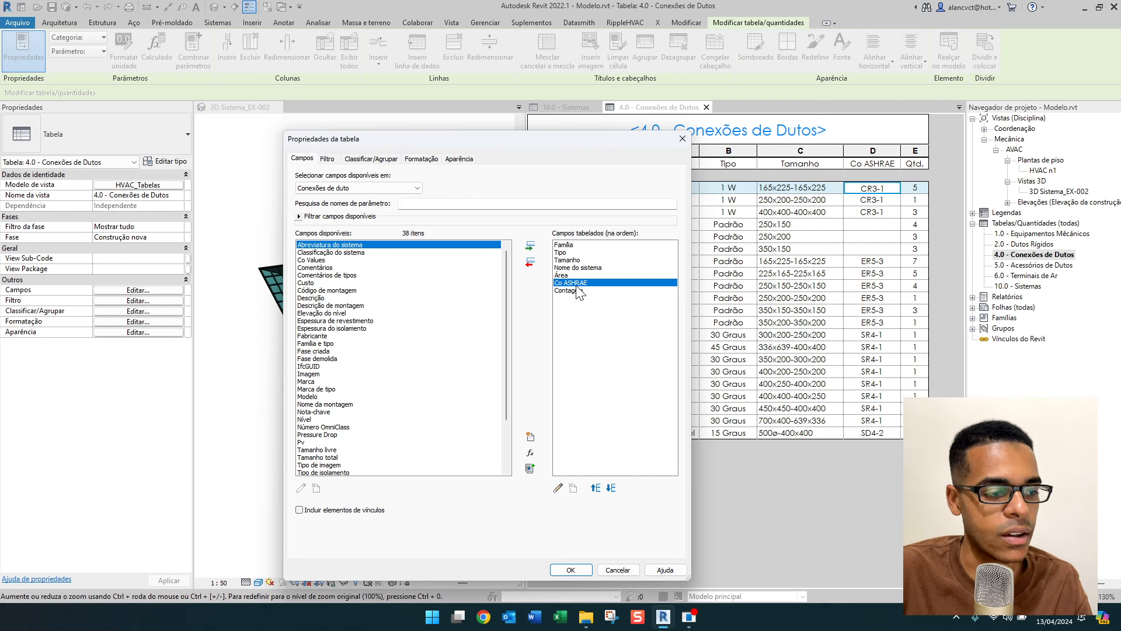
click(566, 291)
click(568, 283)
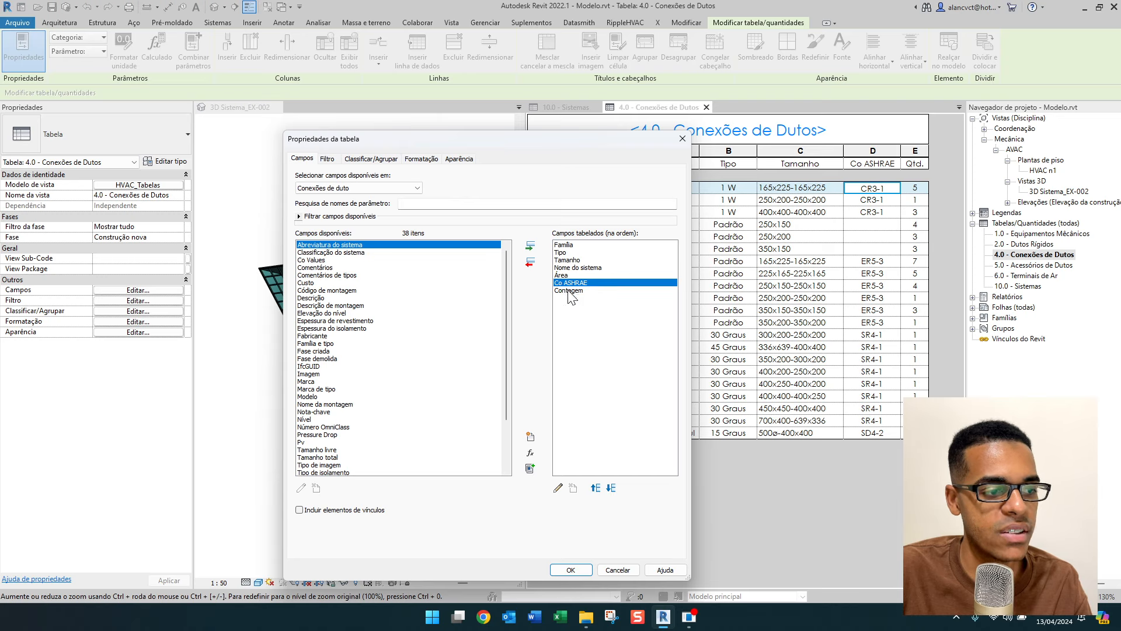
click(569, 291)
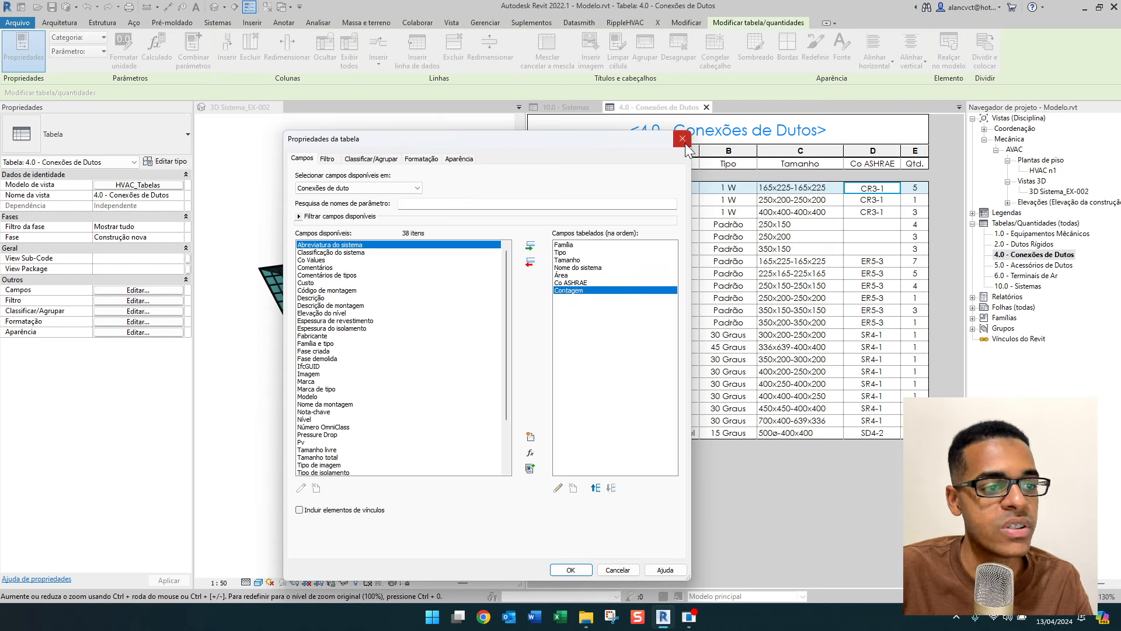
click(330, 442)
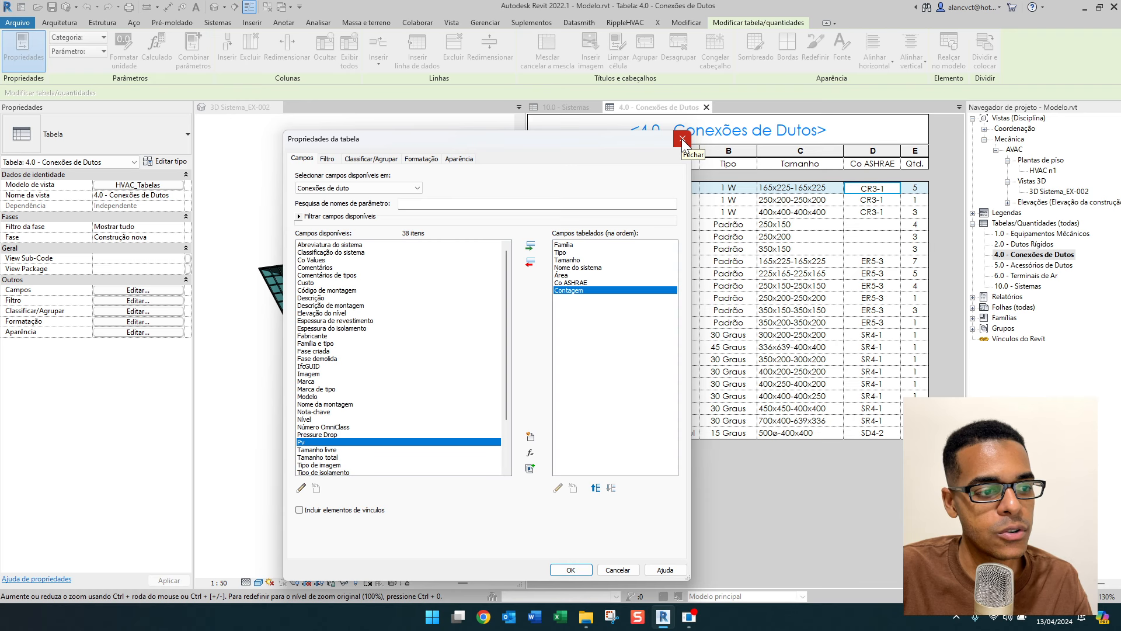
drag(653, 141, 584, 143)
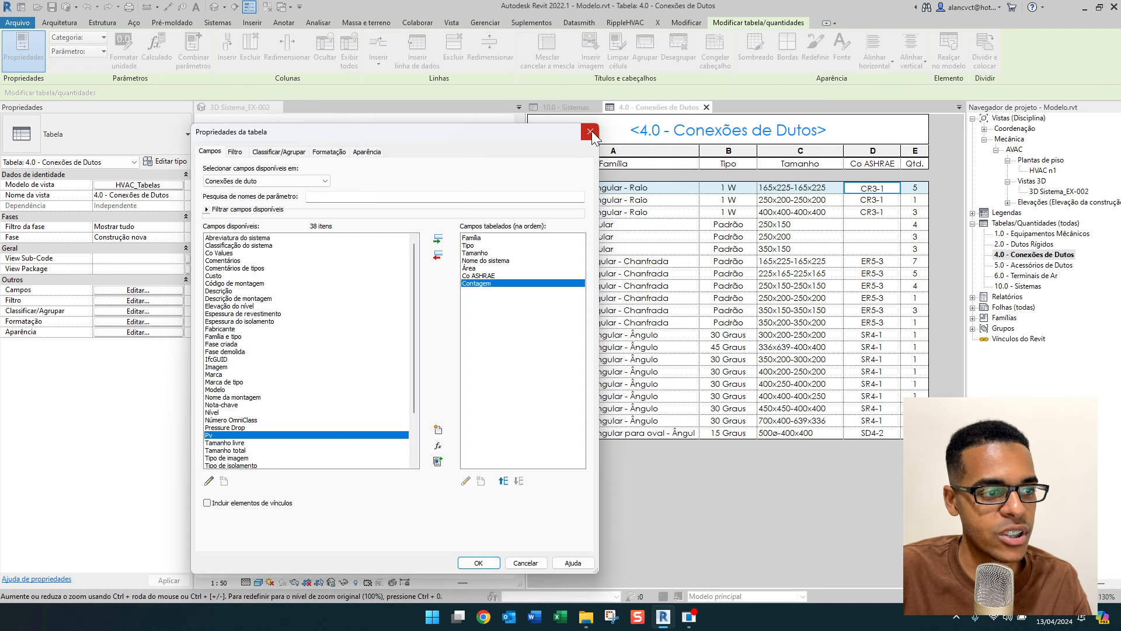
click(591, 130)
Compare the Co ASHRAE codes of the transitions, taps and elbows, and view the whole EX-002 duct system in 3D.
click(802, 347)
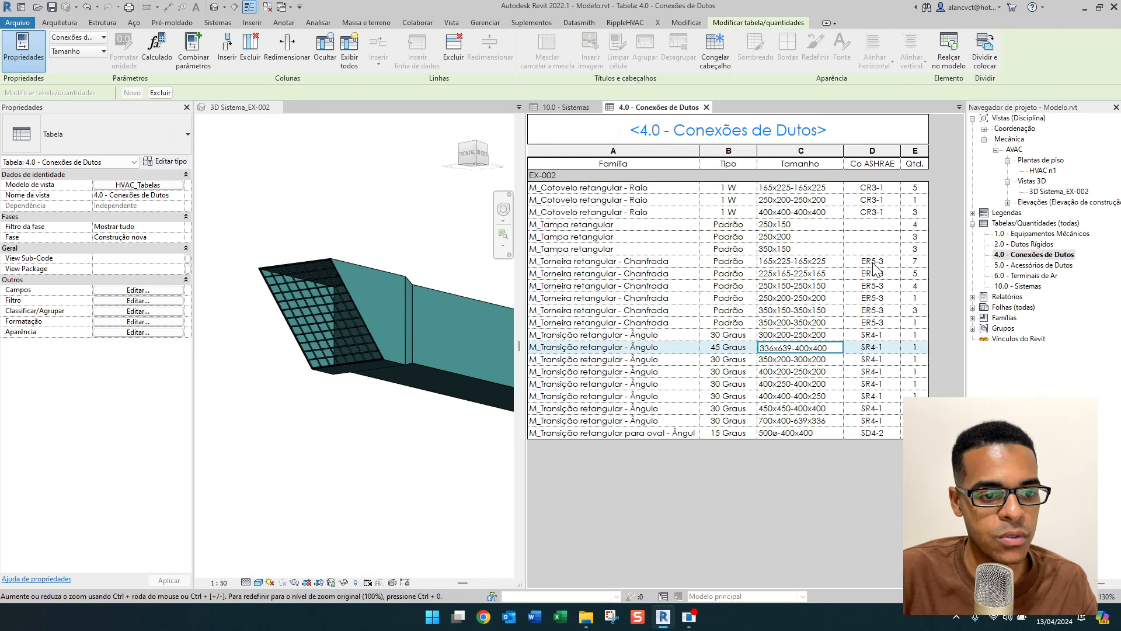
click(874, 270)
click(874, 384)
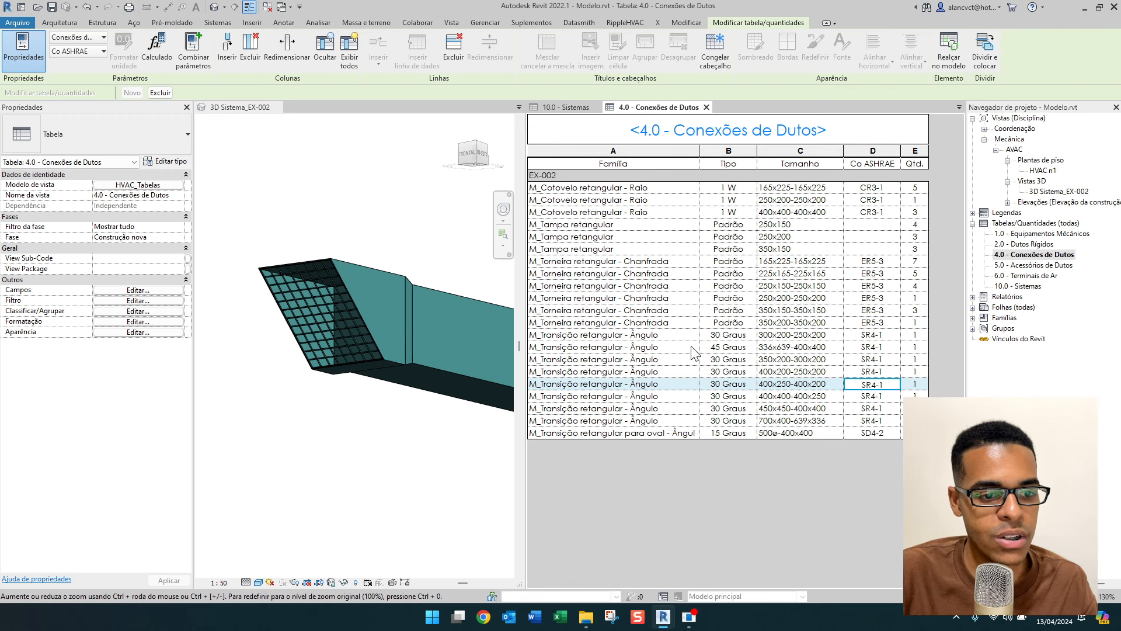
click(881, 201)
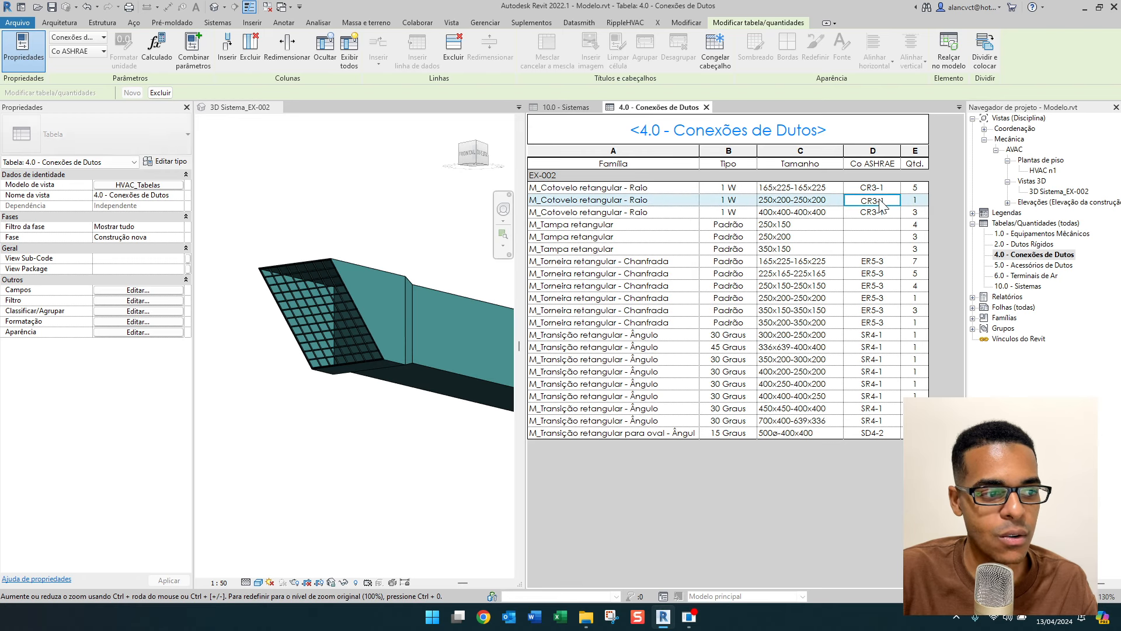
scroll(388, 424, down, 5)
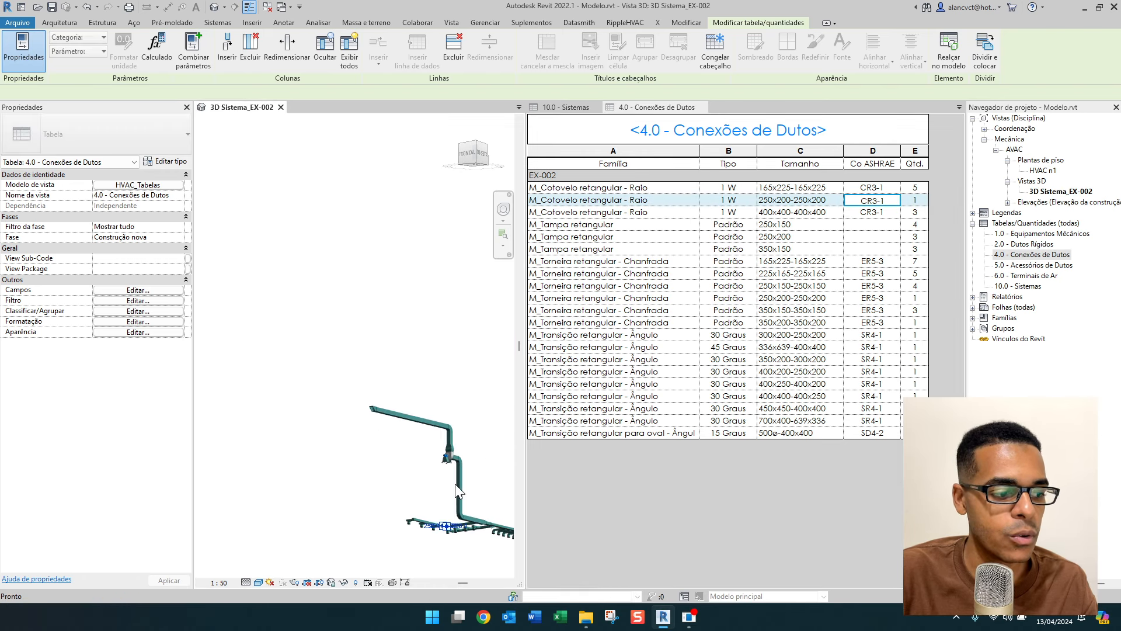
shift+middle_drag(422, 454, 476, 310)
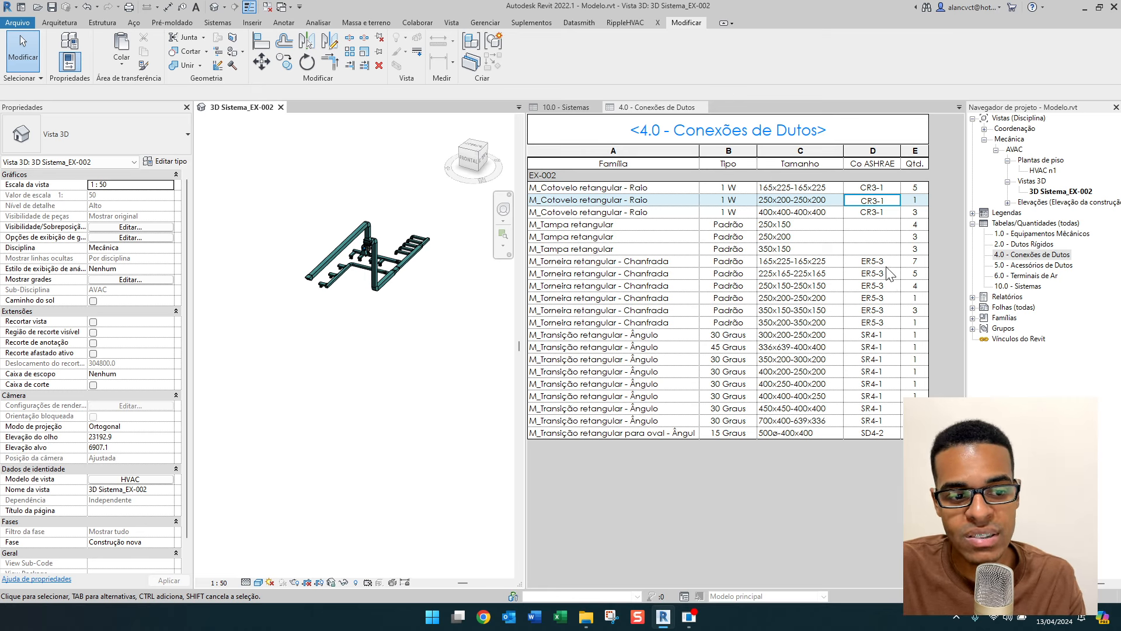
Check the Co ASHRAE cells of the M_Tampa retangular caps against those of the rectangular elbows.
click(881, 237)
click(874, 249)
click(873, 225)
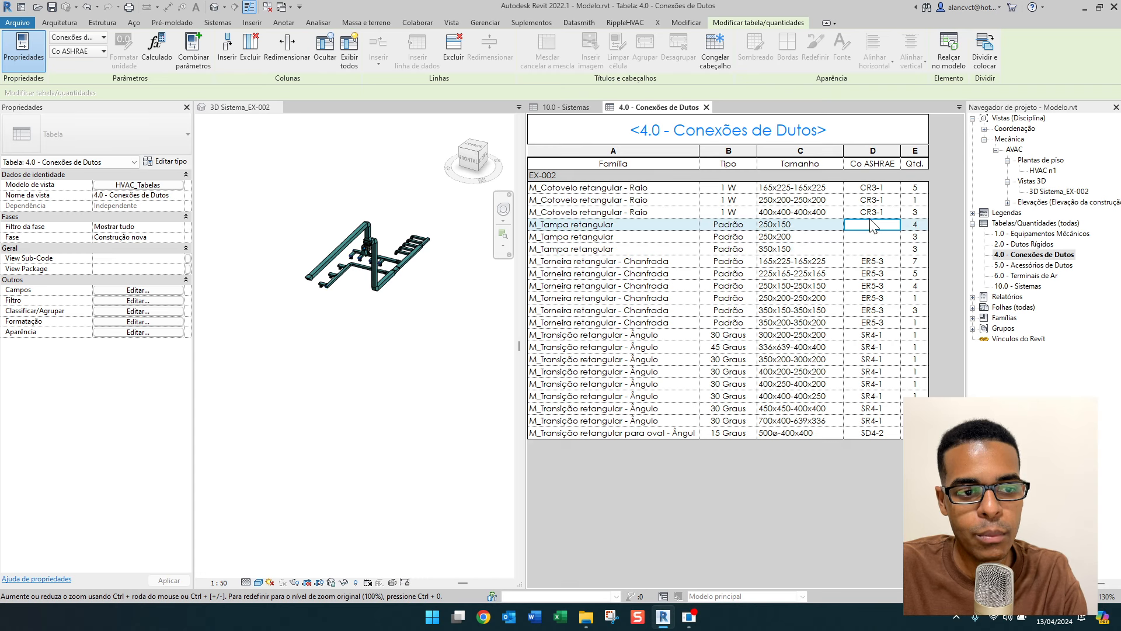
click(881, 261)
click(873, 212)
click(874, 199)
click(873, 188)
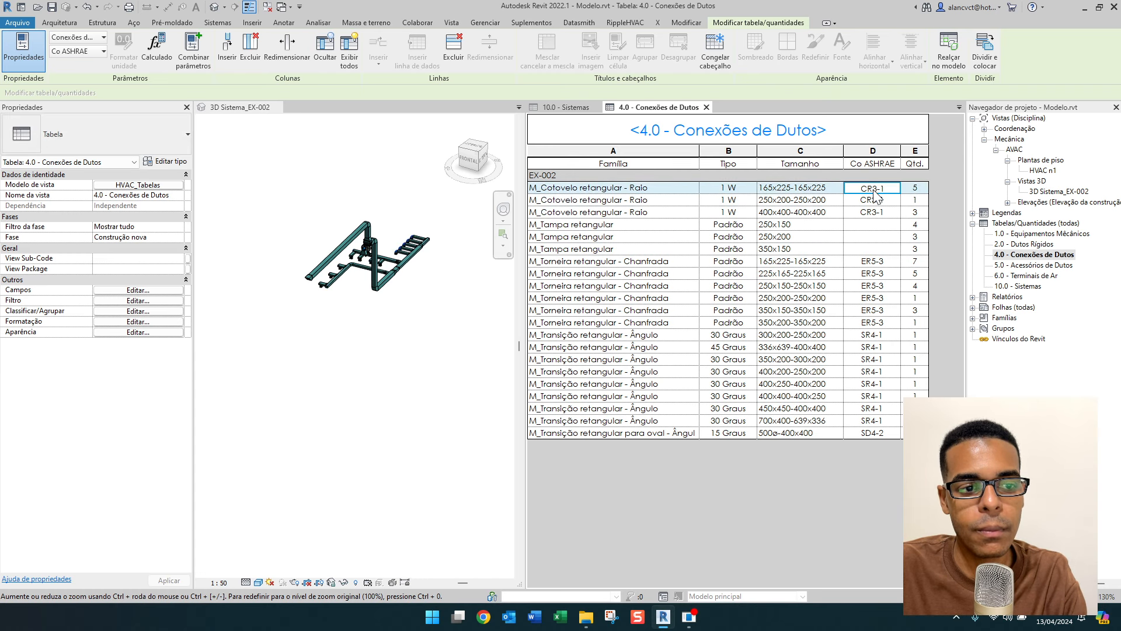
click(874, 200)
click(874, 212)
Check the chamfered taps' Co ASHRAE codes and locate the 350x150-350x150 taps in the 3D view.
click(869, 274)
click(879, 263)
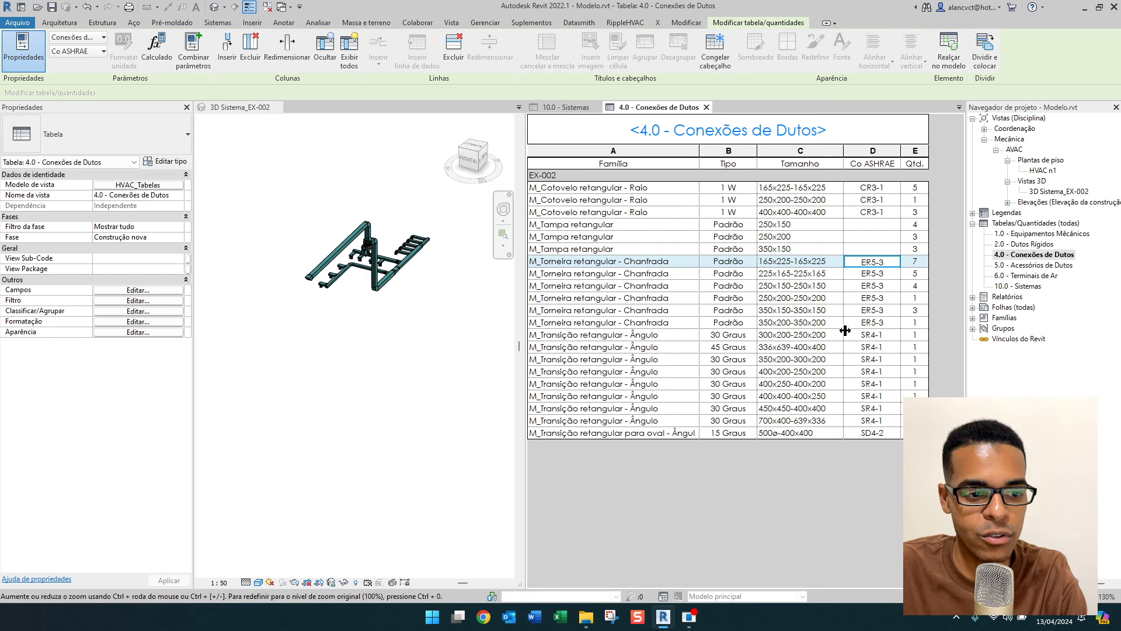
click(876, 311)
click(425, 276)
scroll(425, 257, up, 4)
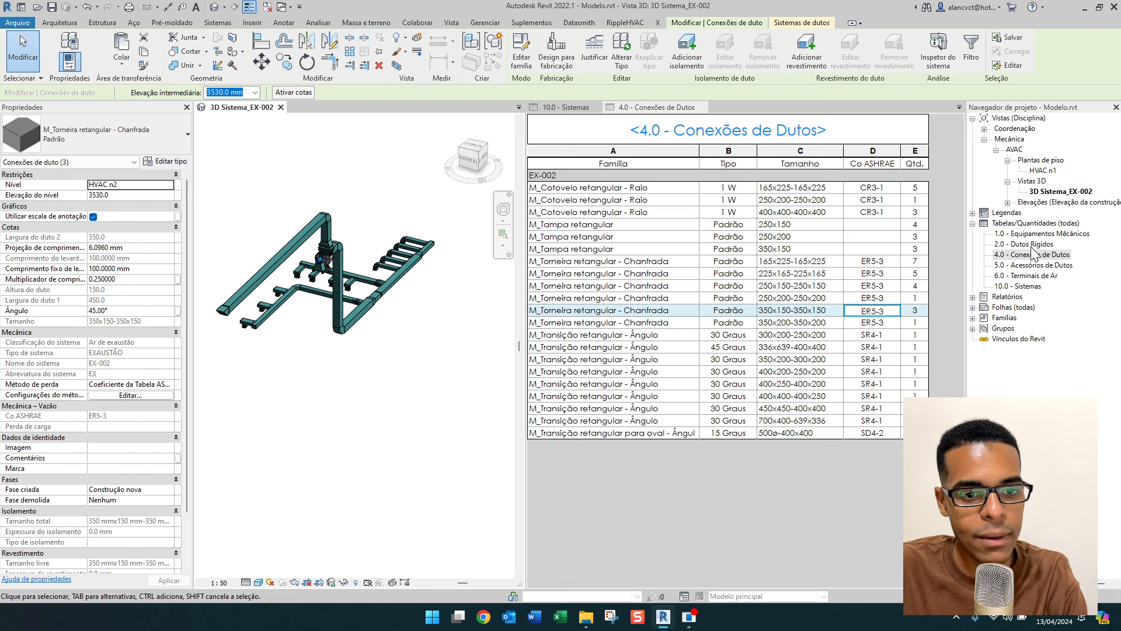
Open the 5.0 - Acessórios de Dutos schedule and close the systems and duct fittings schedules.
double_click(1025, 267)
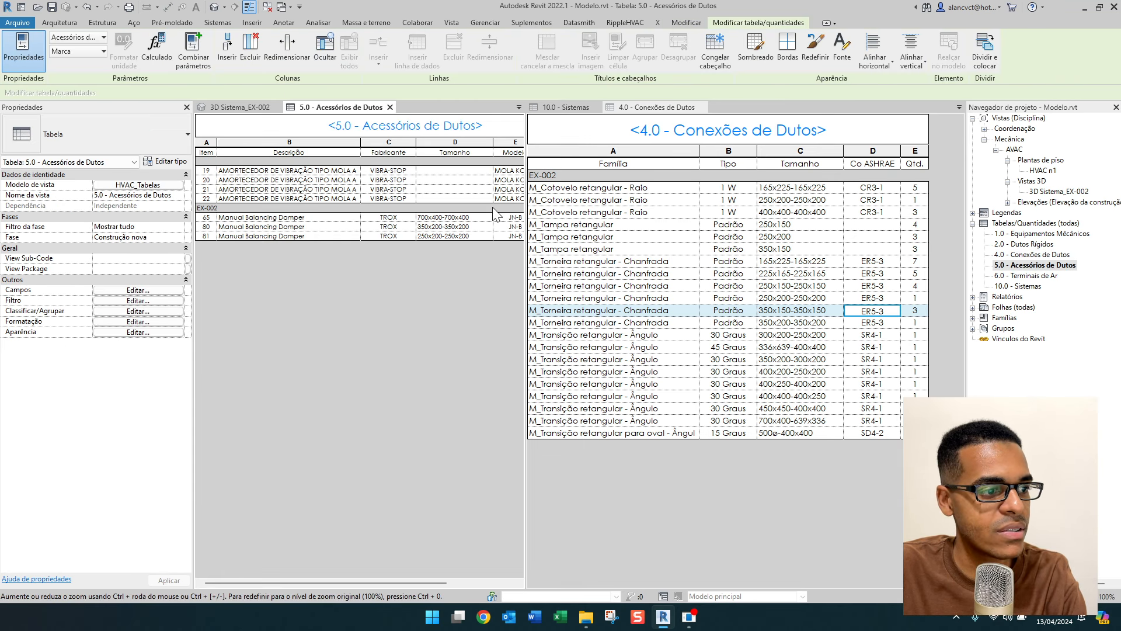
click(660, 107)
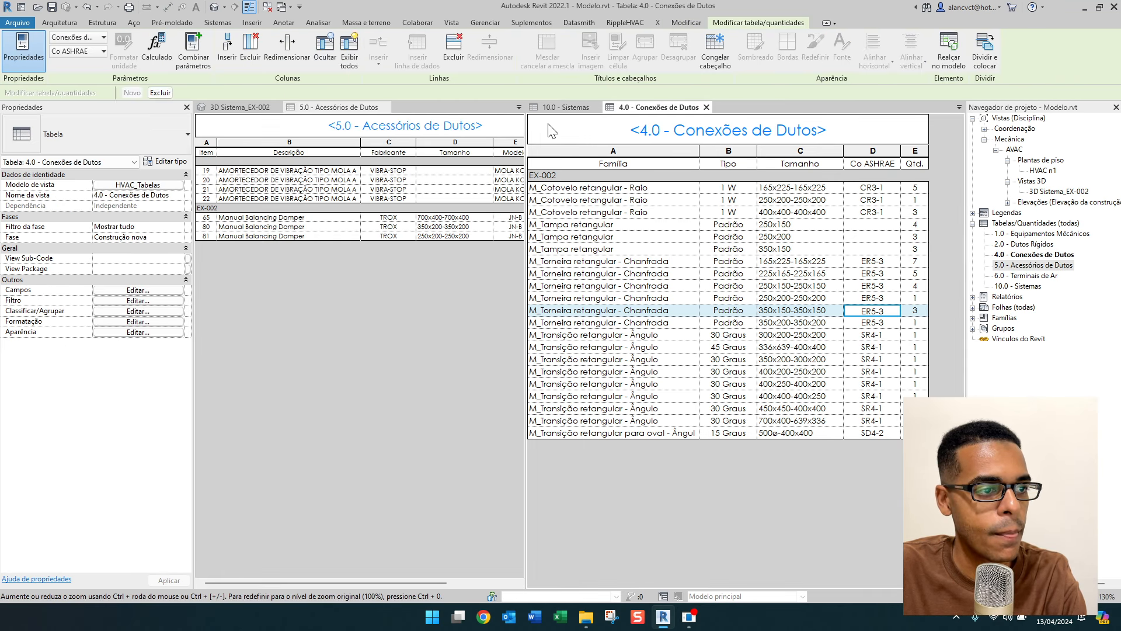
click(596, 109)
click(630, 108)
click(629, 108)
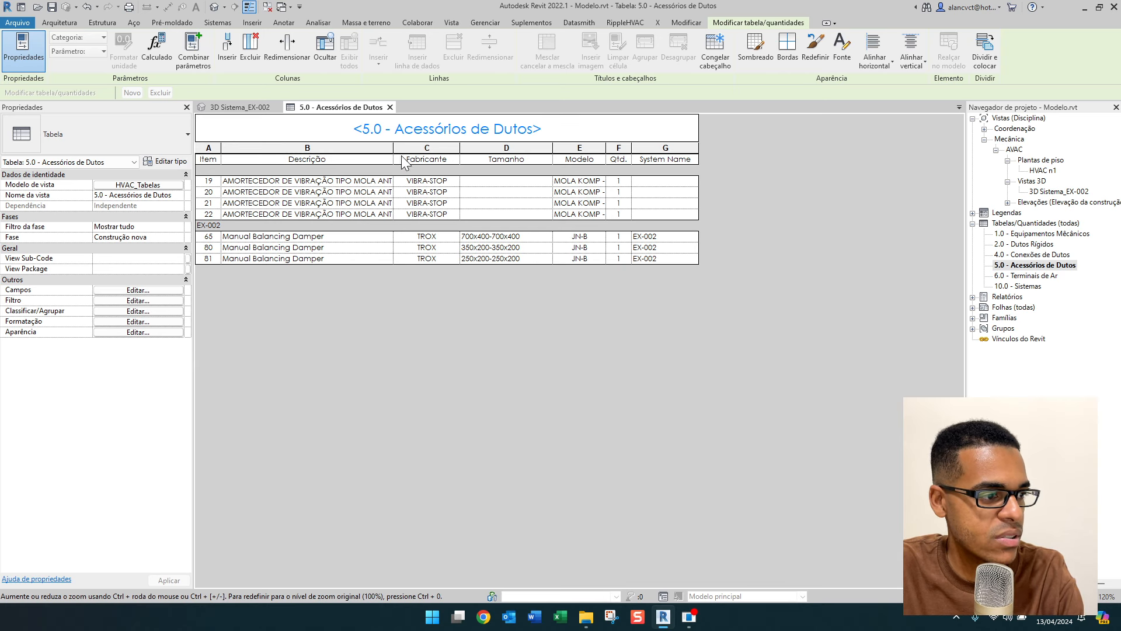
Add the Pressure Drop field to the duct accessories schedule.
click(154, 290)
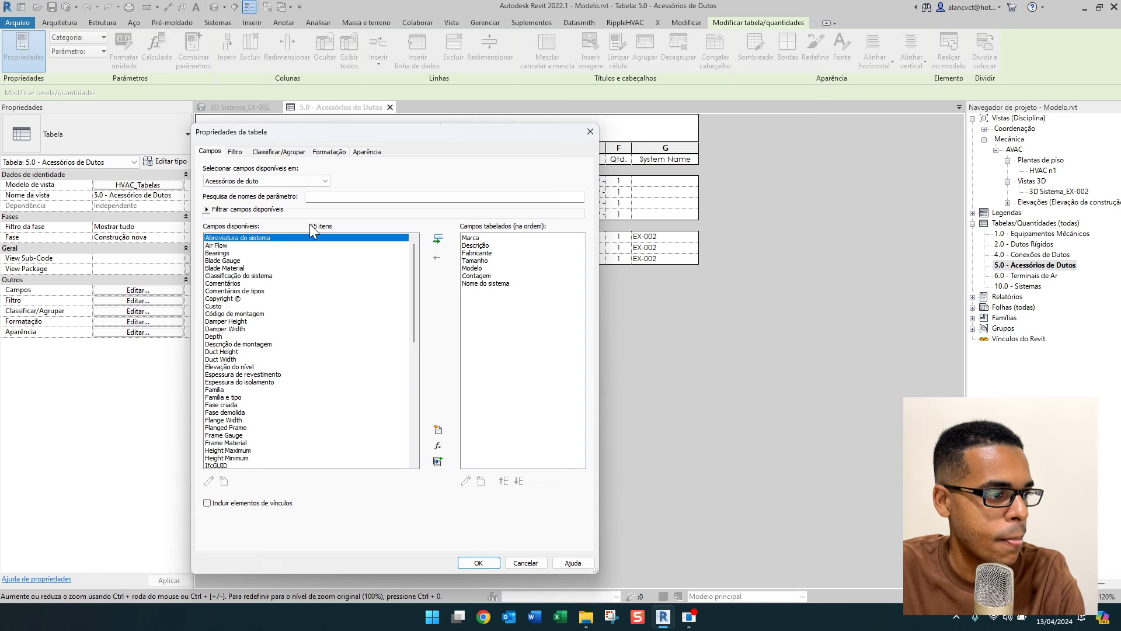
click(321, 198)
text(pre)
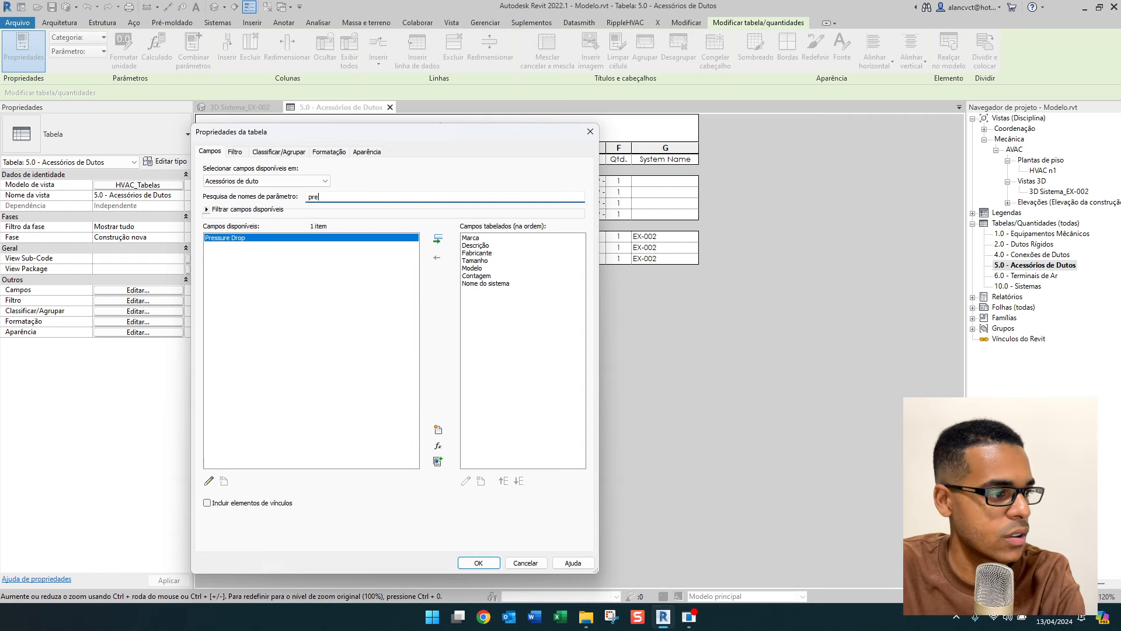
click(438, 239)
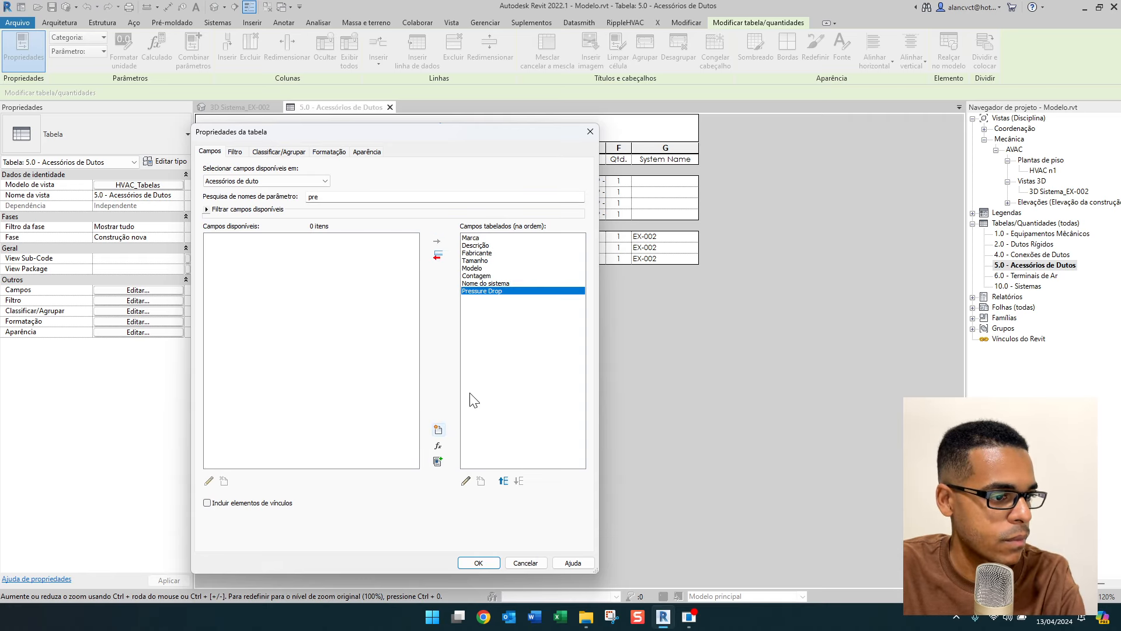
click(471, 564)
ctrl+scroll(688, 281, up, 1)
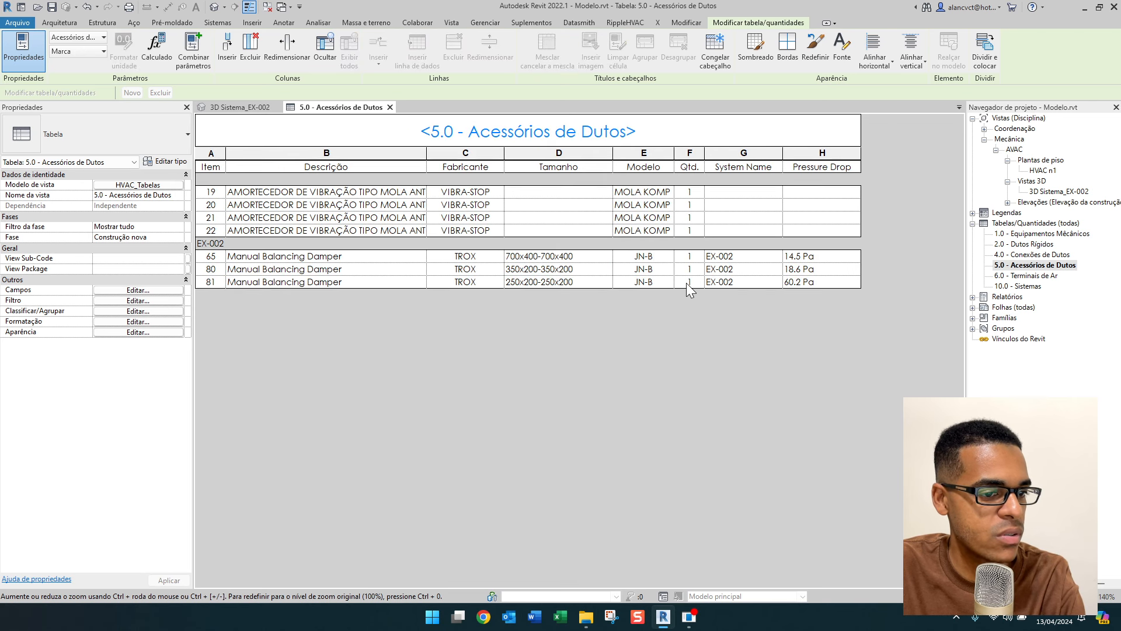
Examine the Pressure Drop values of the three EX-002 Manual Balancing Dampers in the accessories schedule.
click(824, 281)
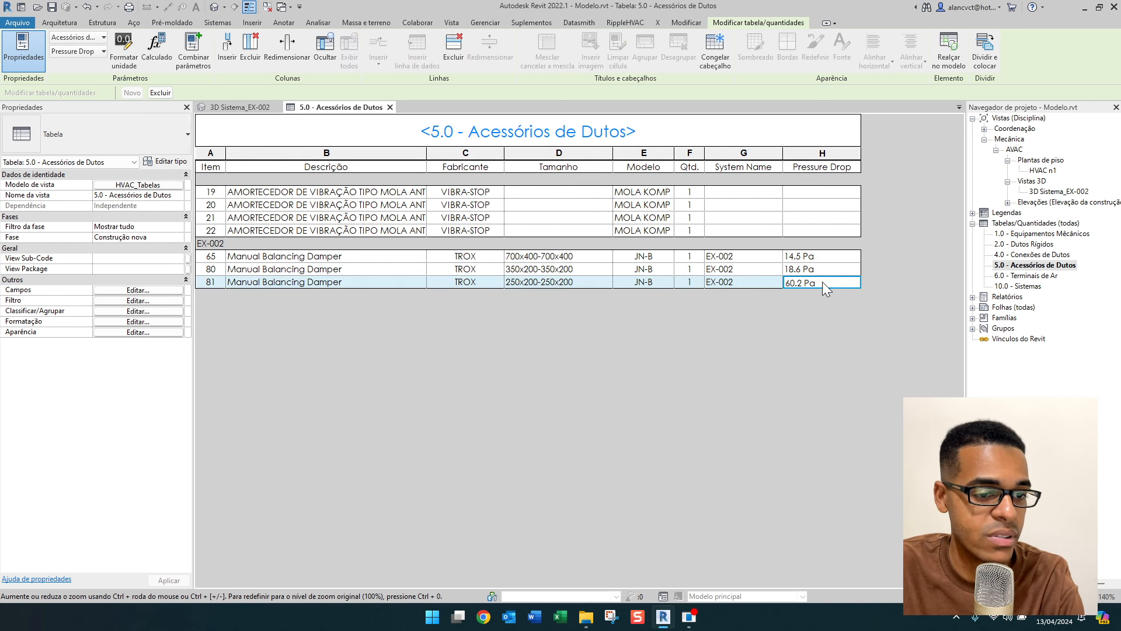
click(819, 270)
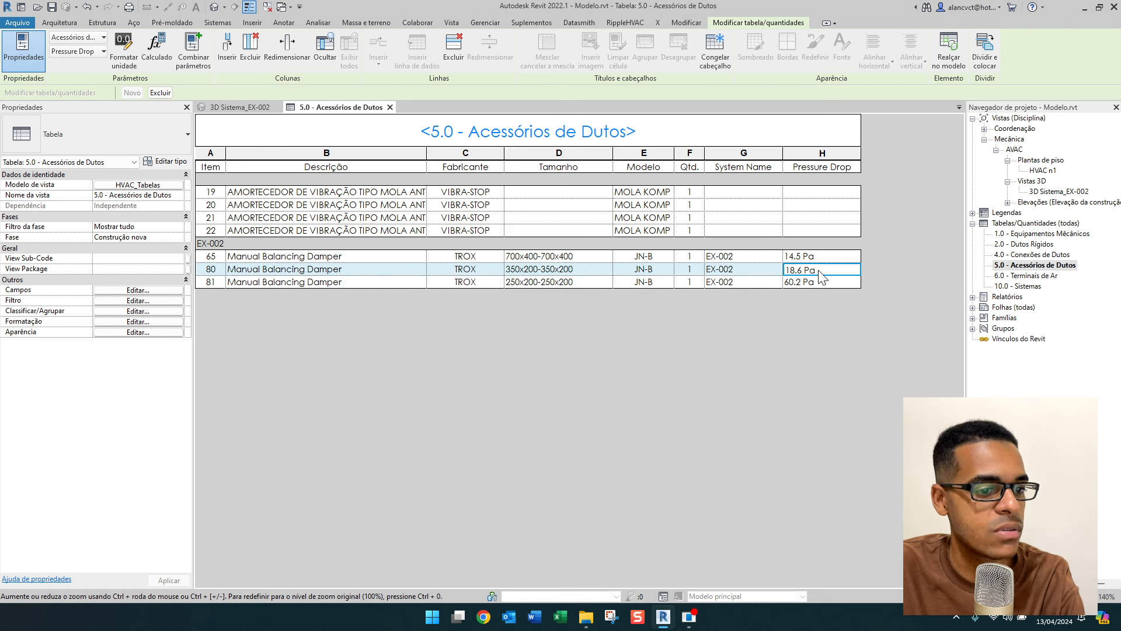
click(822, 257)
click(822, 271)
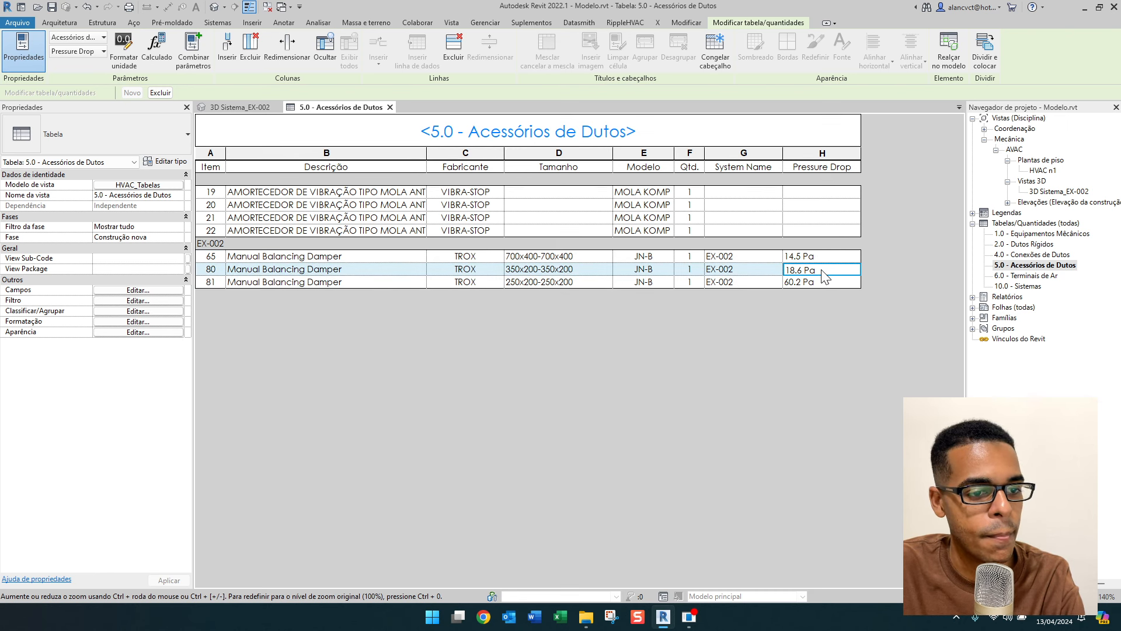
click(824, 284)
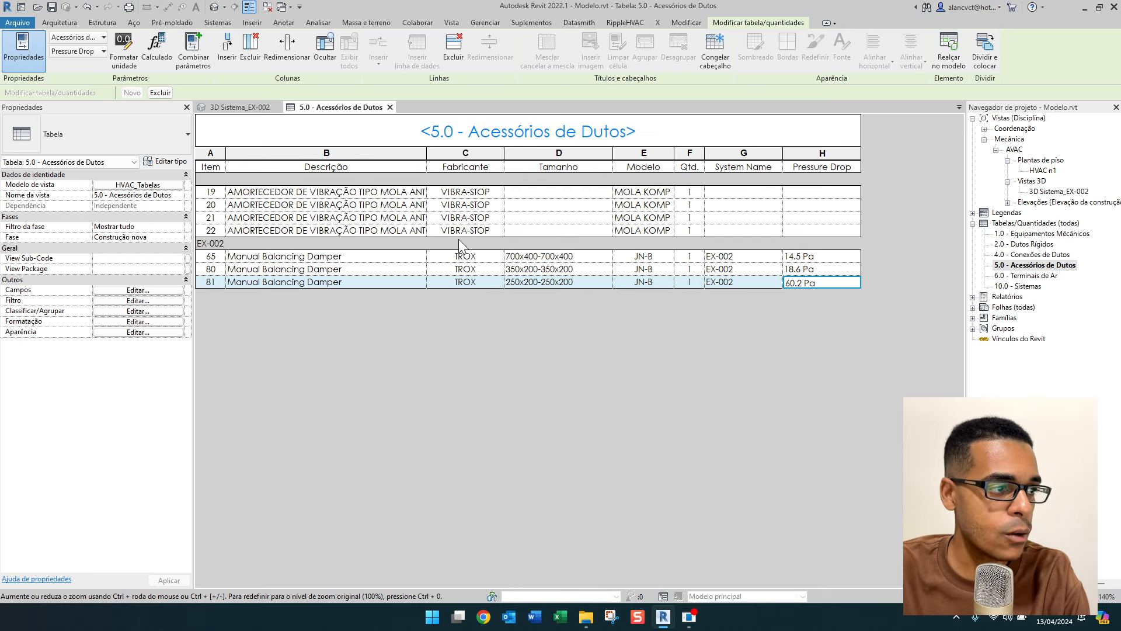
Return to the 3D Sistema_EX-002 view and select the rectangular exhaust terminal at the discharge duct's end to review its properties.
click(237, 108)
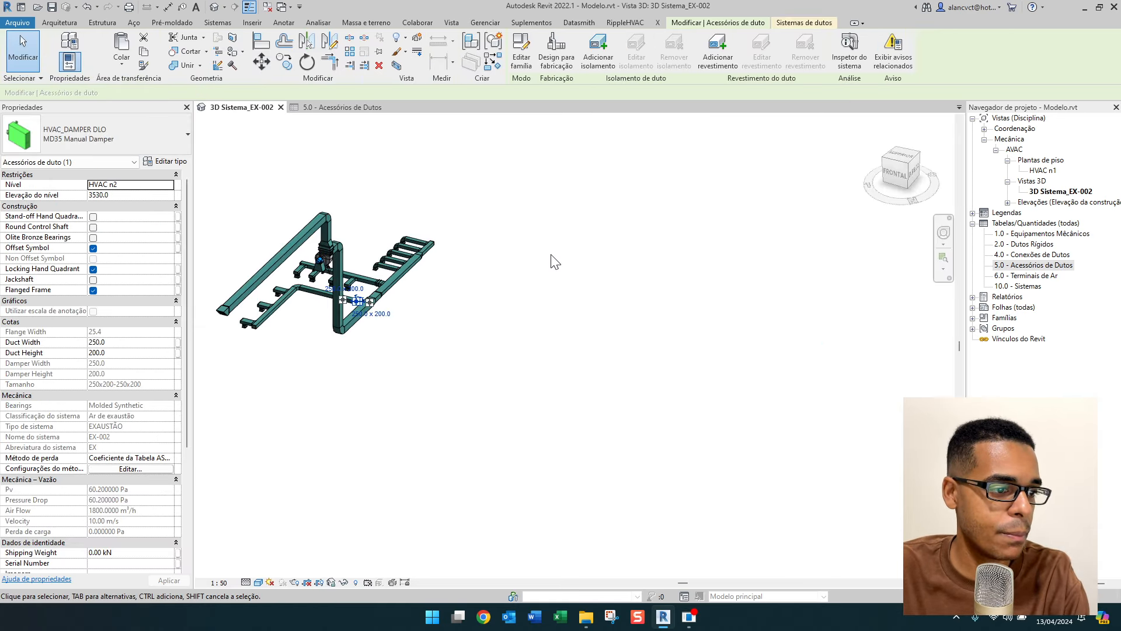
click(604, 390)
shift+middle_drag(604, 390, 451, 192)
scroll(438, 342, up, 4)
click(438, 342)
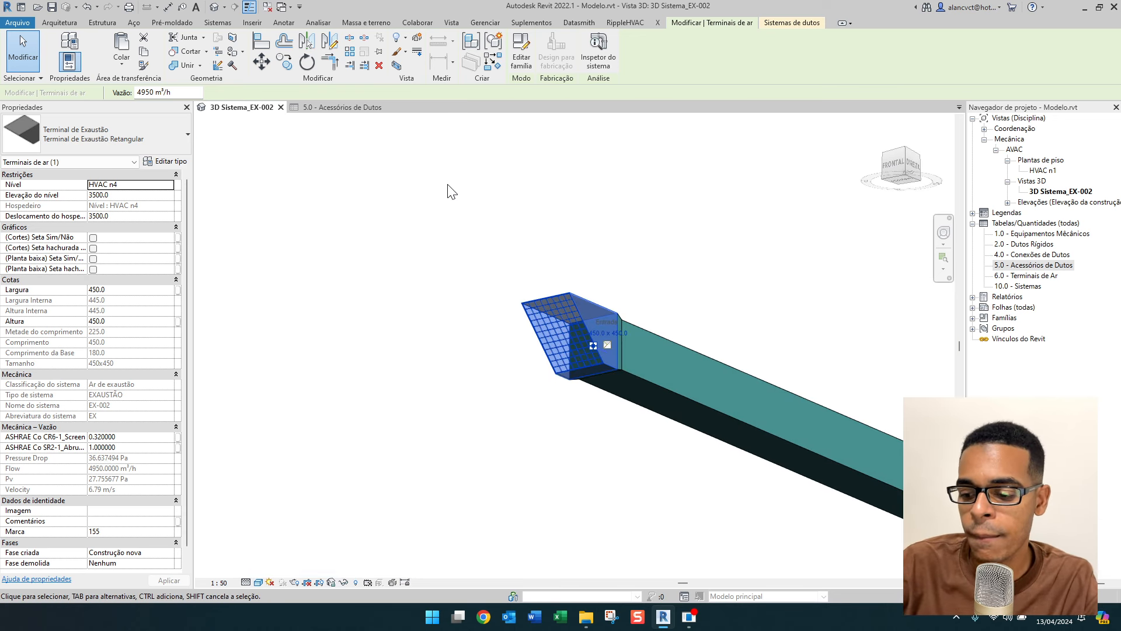